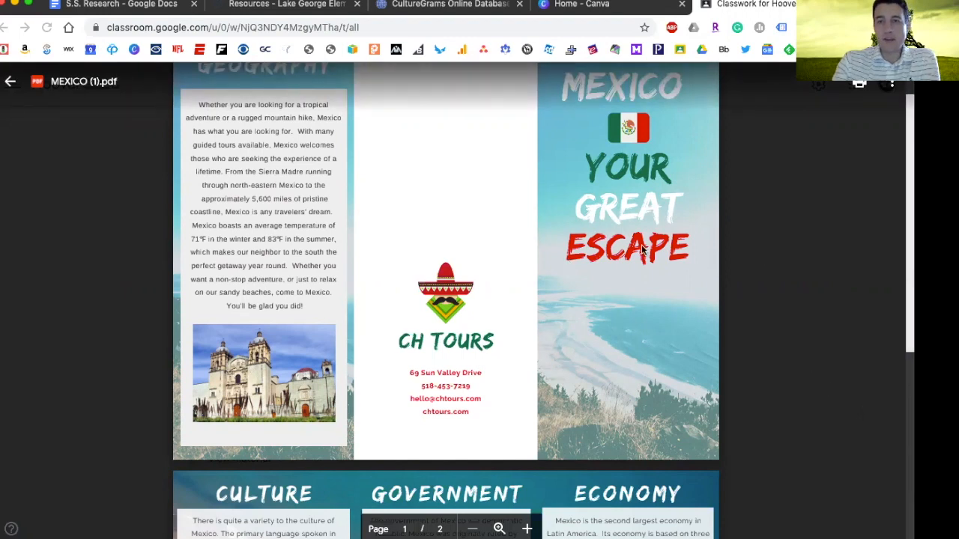
- Review both pages of the sample Mexico travel brochure, from the cover and geography panels to culture, government and economy
scroll(492, 367, "down", 2)
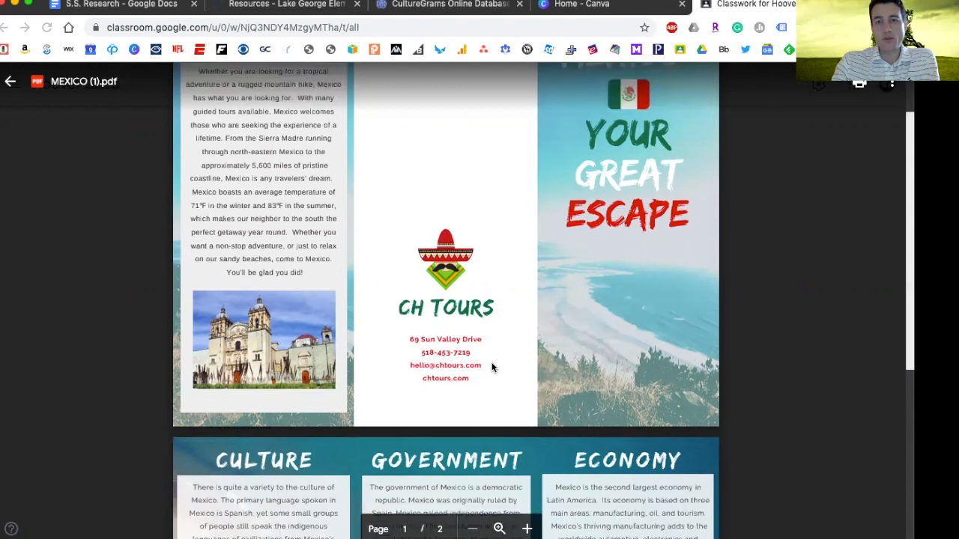
scroll(492, 363, "up", 1)
scroll(492, 360, "up", 2)
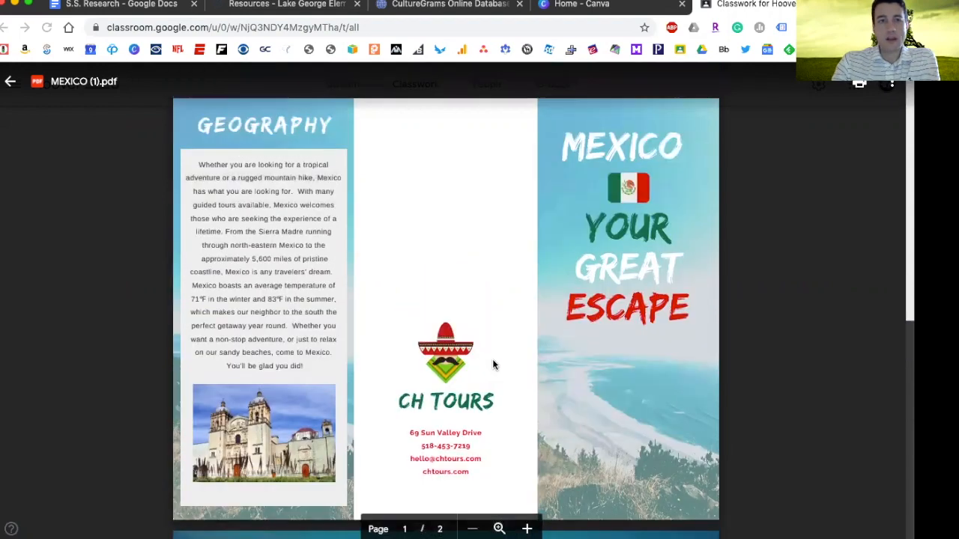
scroll(492, 357, "down", 5)
scroll(492, 360, "down", 3)
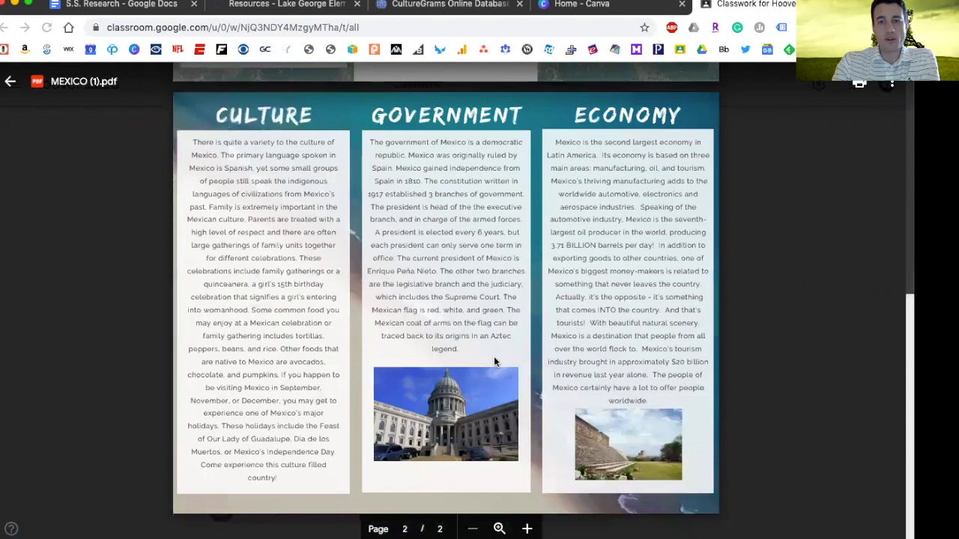
scroll(494, 359, "up", 3)
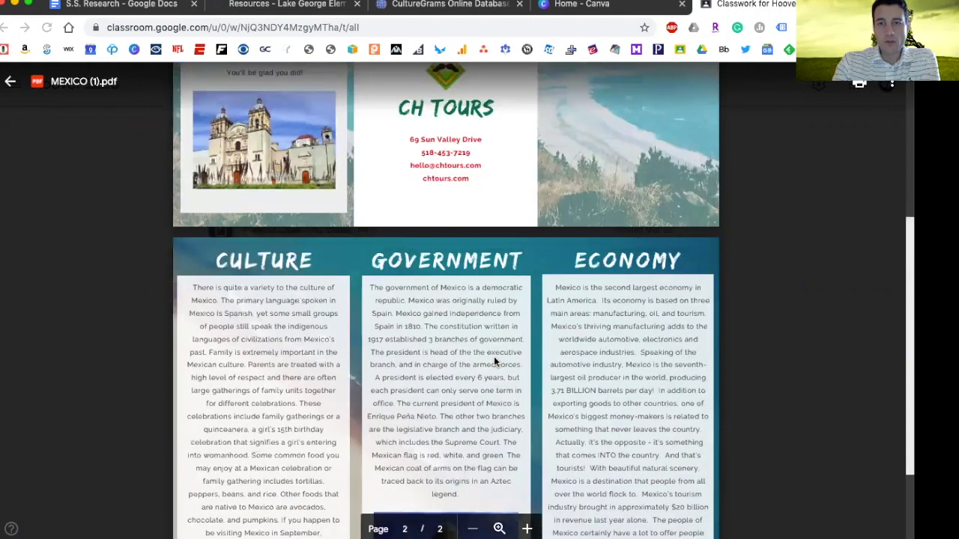
scroll(493, 356, "up", 6)
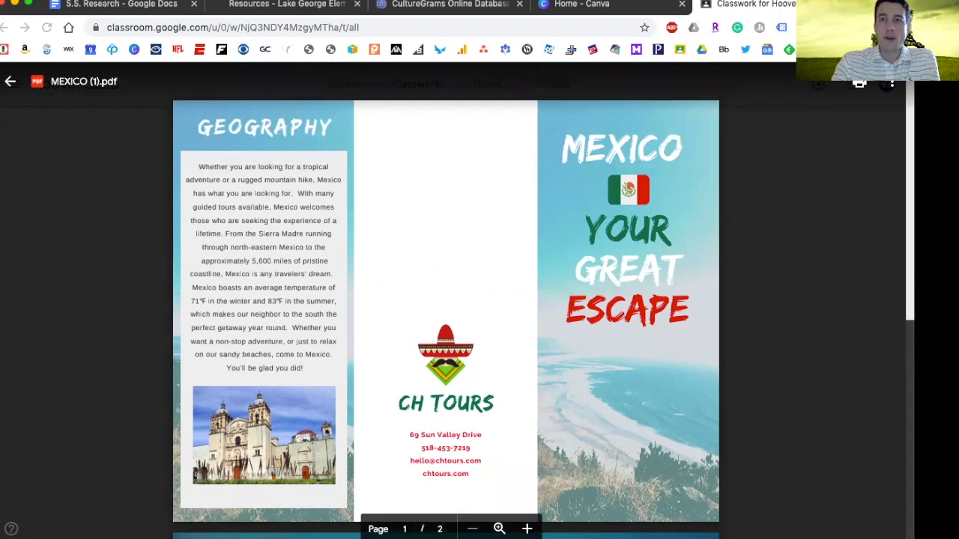
- Switch to Canva and search for the Brochure design type (11 × 8.5 in) to list its templates
left_click(587, 15)
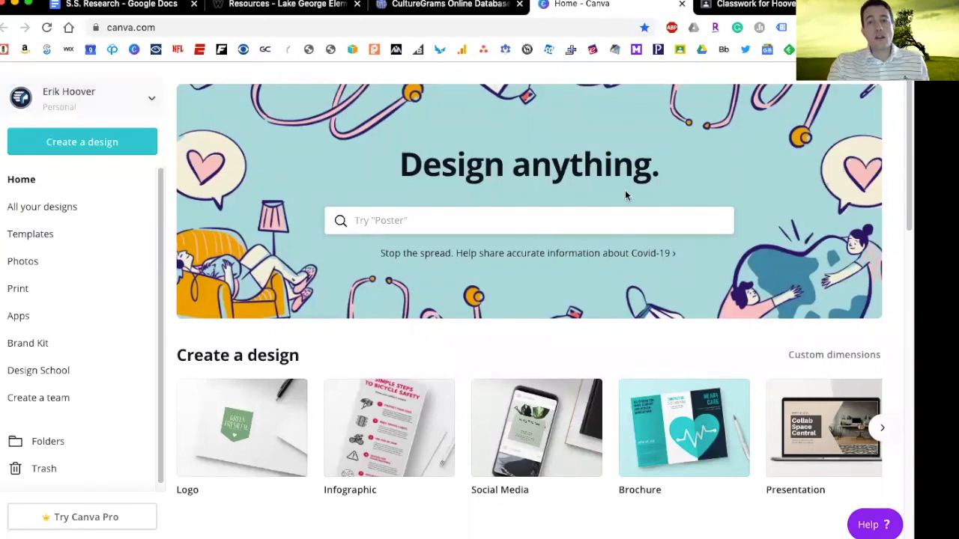
left_click(376, 212)
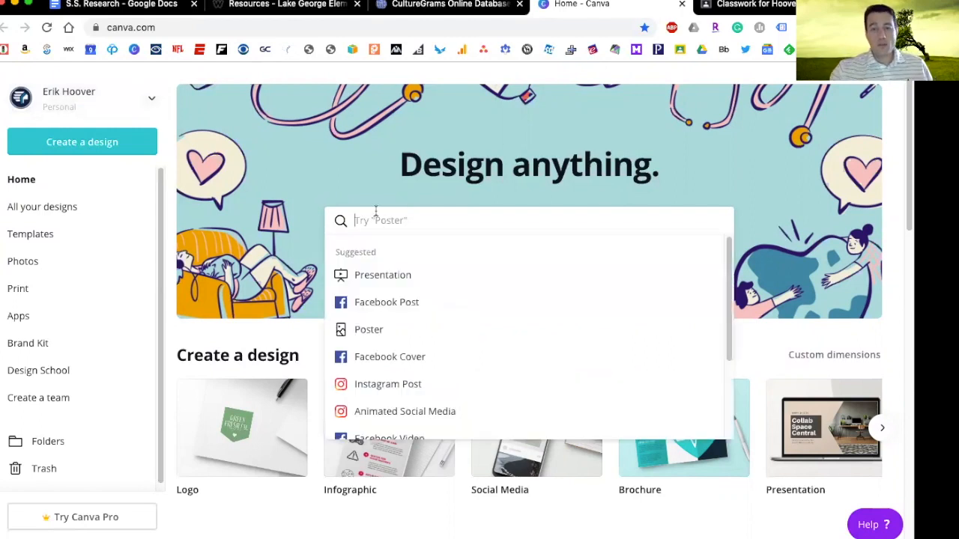
type("br")
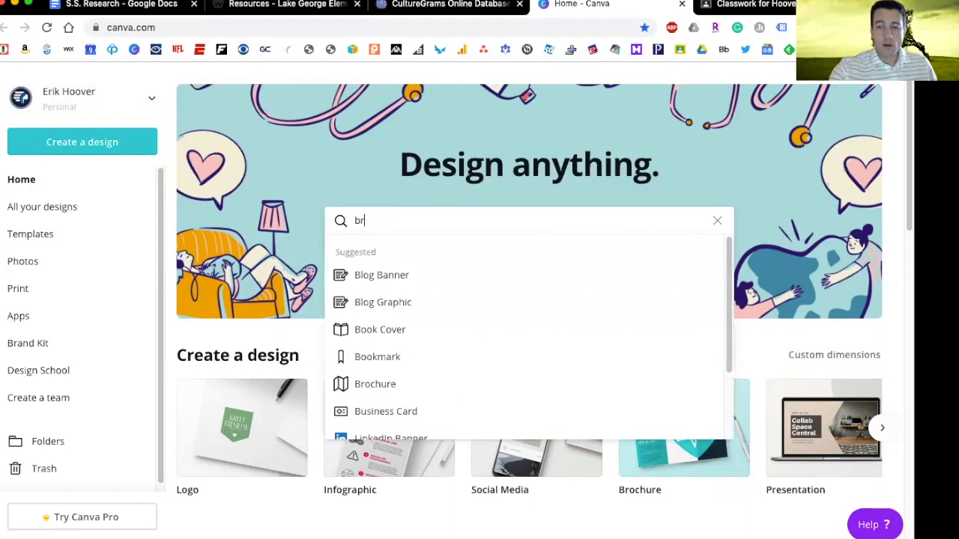
type("o")
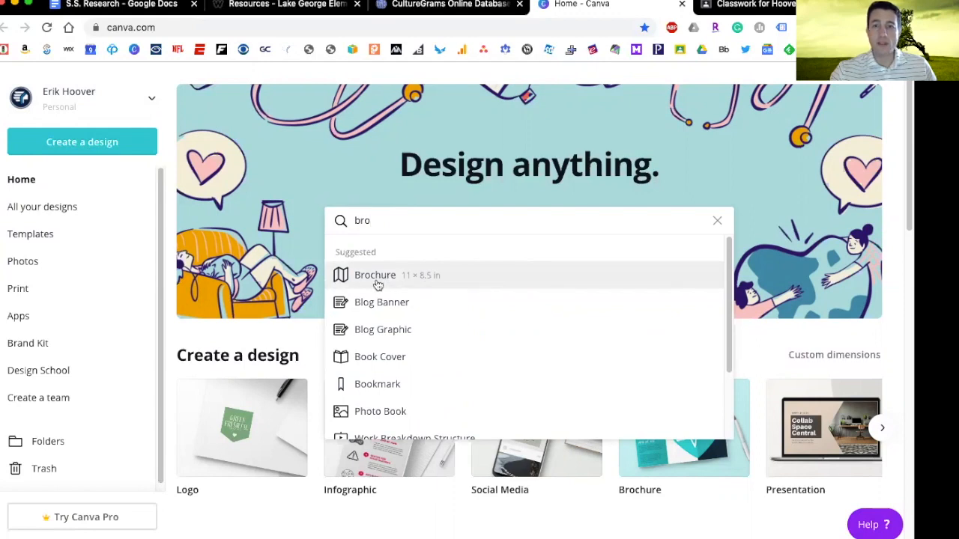
left_click(381, 276)
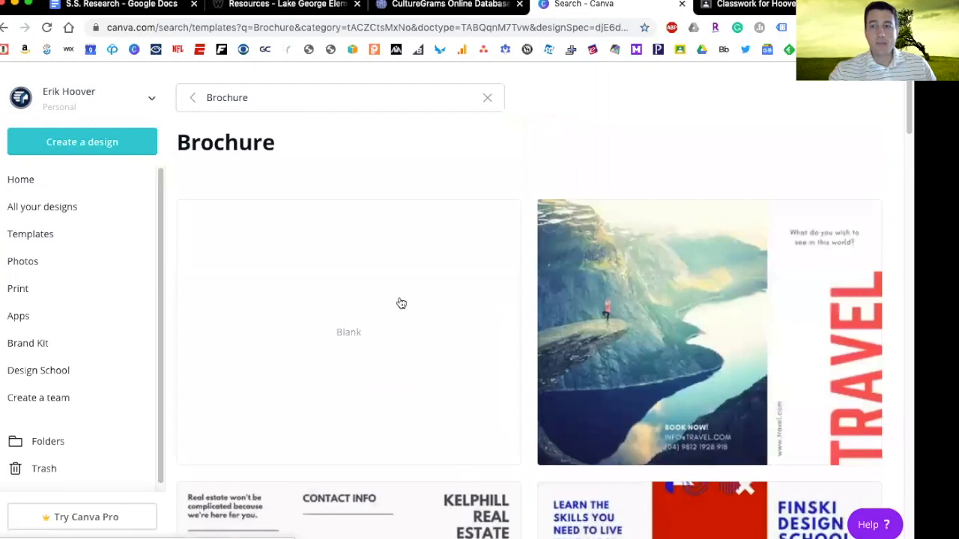
- Look over the first brochure templates, including the blank, travel, real estate and design school layouts
scroll(396, 325, "down", 1)
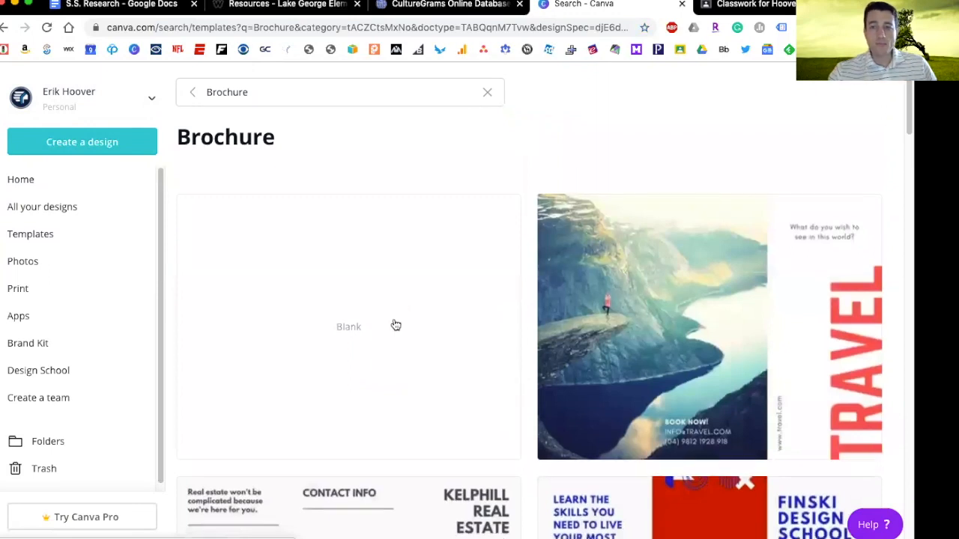
scroll(395, 325, "down", 7)
scroll(396, 325, "up", 2)
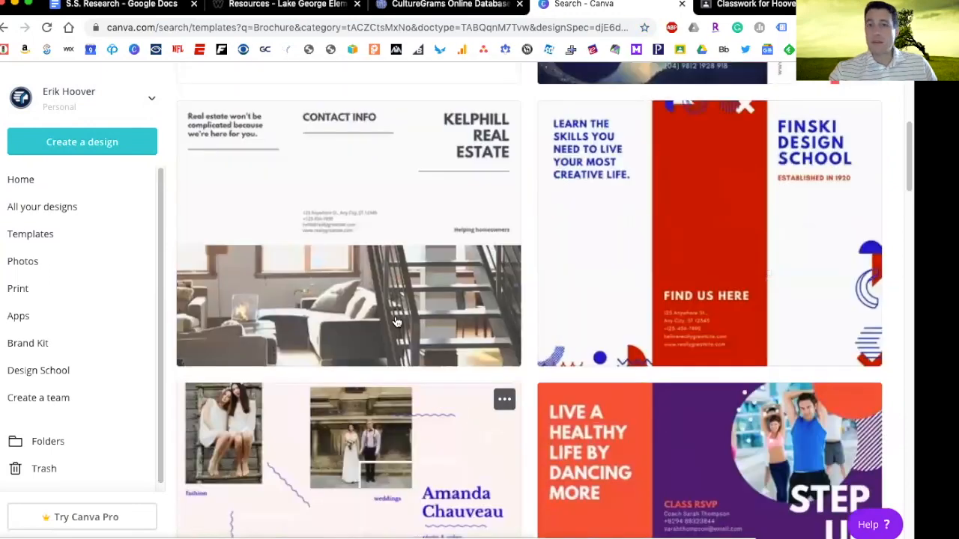
scroll(395, 322, "up", 1)
scroll(397, 322, "up", 3)
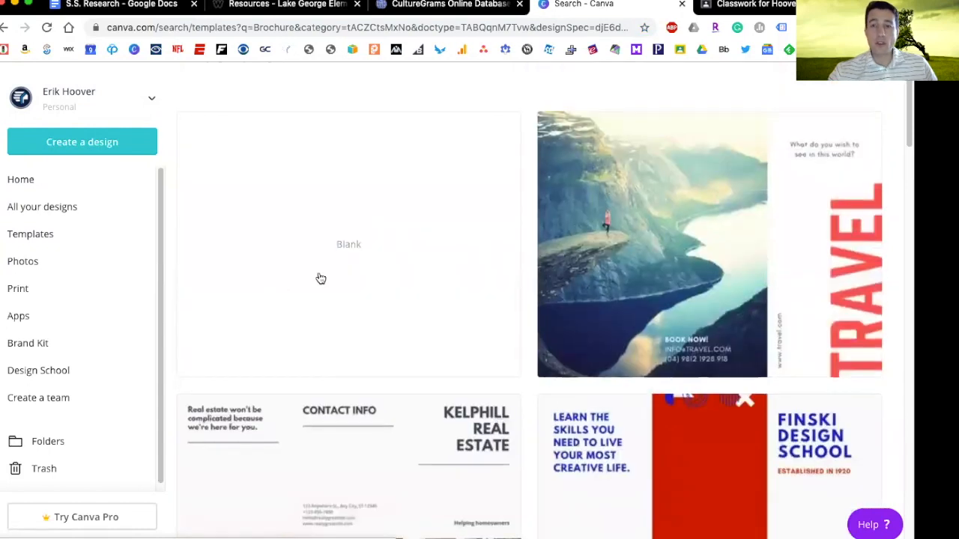
scroll(357, 330, "down", 2)
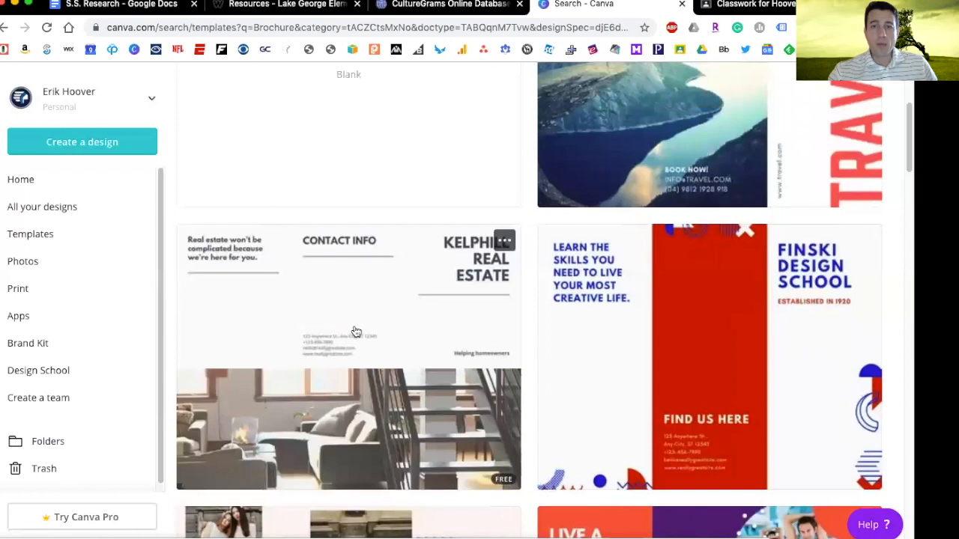
scroll(278, 224, "down", 1)
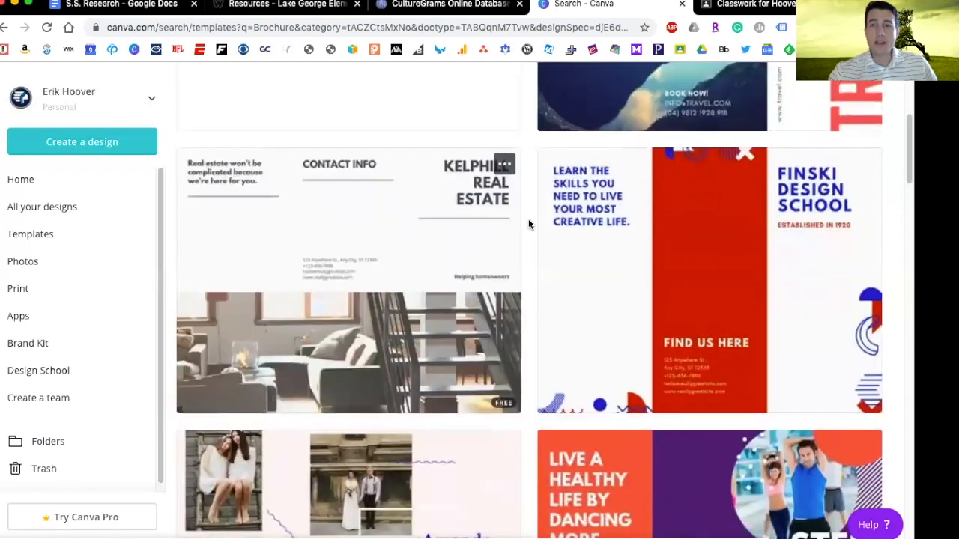
scroll(697, 245, "up", 4)
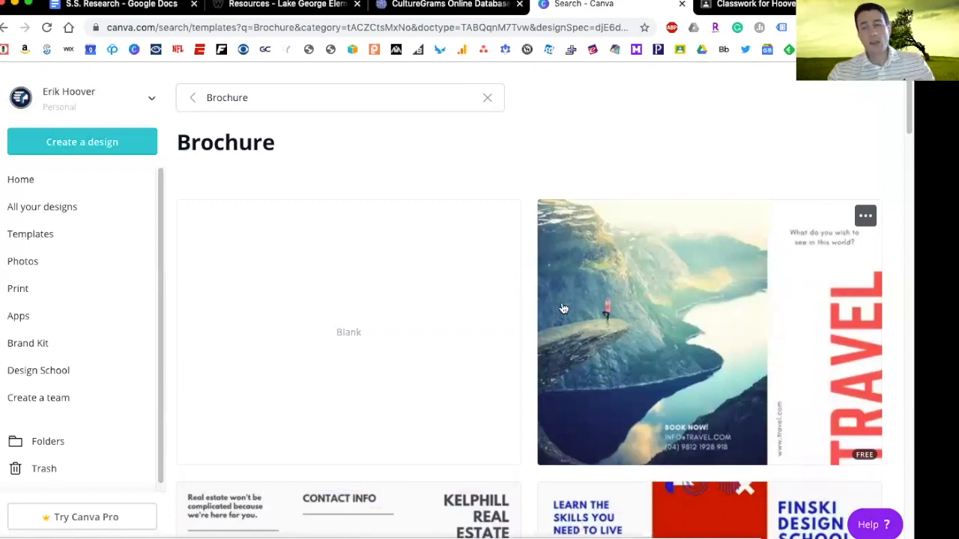
- Open the Red and White Mexican Resto Trifold Brochure template with the sombrero logo and select the taco group on page 1
scroll(563, 307, "down", 1)
scroll(563, 307, "down", 1)
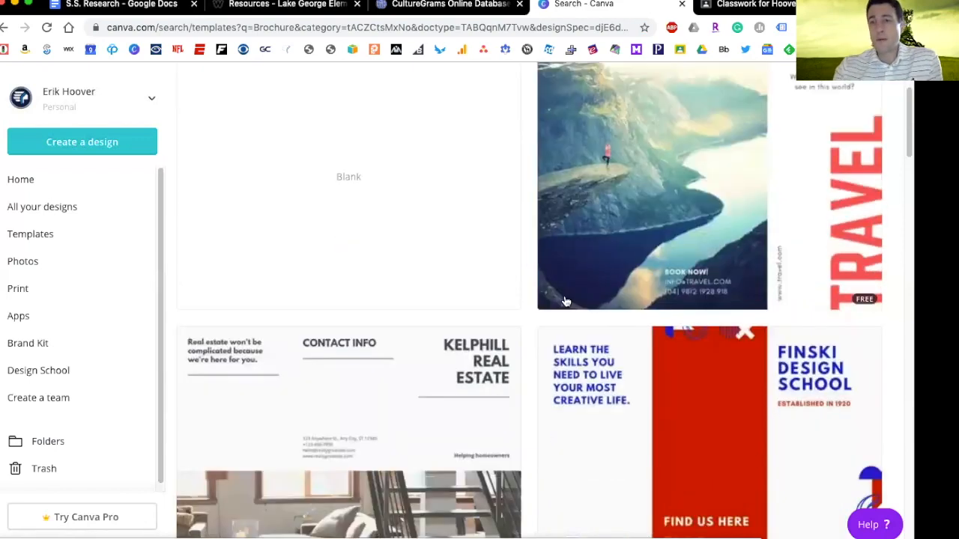
scroll(570, 316, "down", 2)
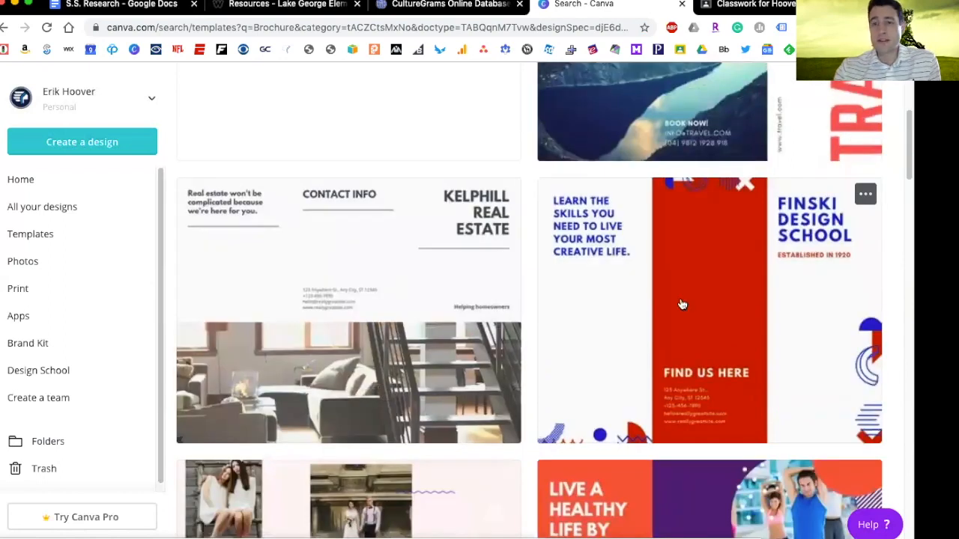
scroll(637, 307, "down", 3)
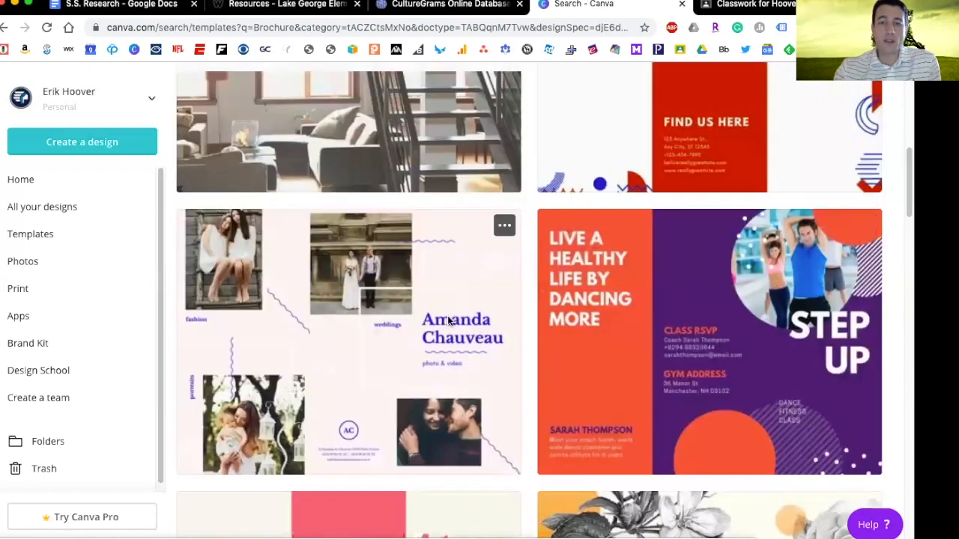
scroll(452, 320, "down", 3)
scroll(452, 320, "down", 1)
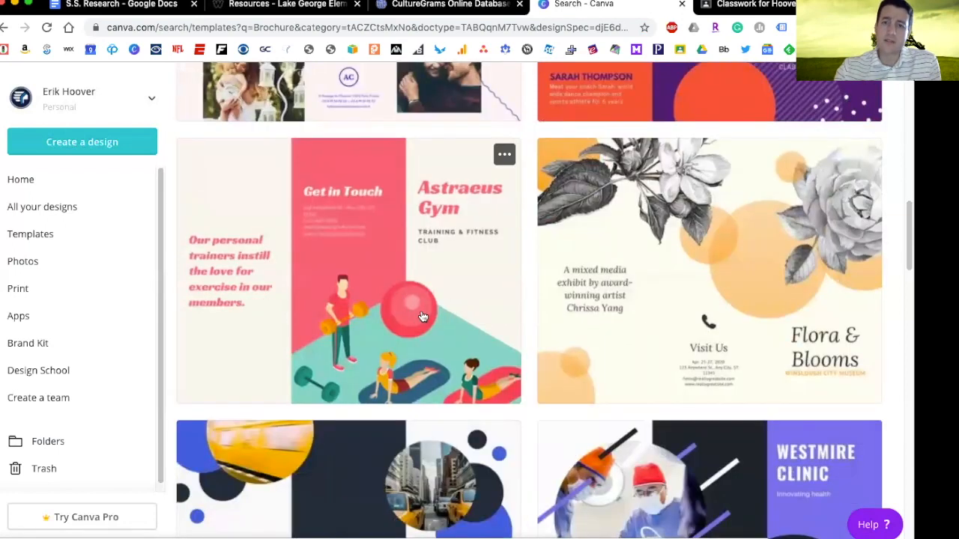
scroll(414, 330, "down", 4)
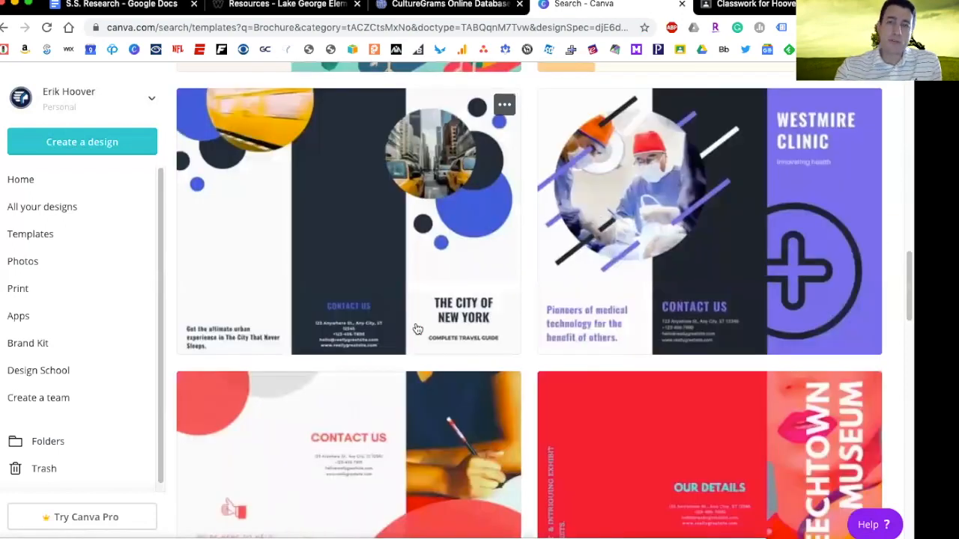
scroll(440, 314, "down", 1)
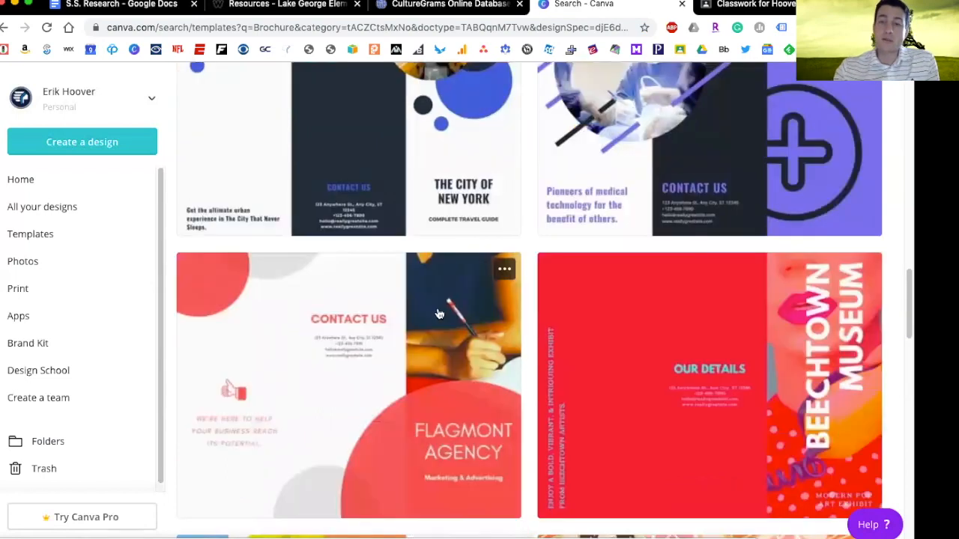
scroll(440, 315, "down", 1)
scroll(440, 315, "down", 3)
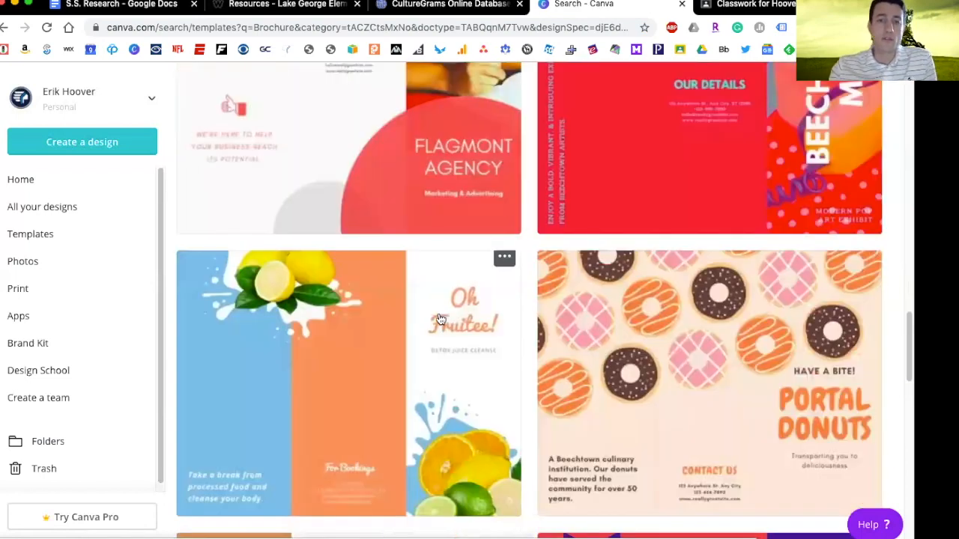
scroll(441, 320, "down", 1)
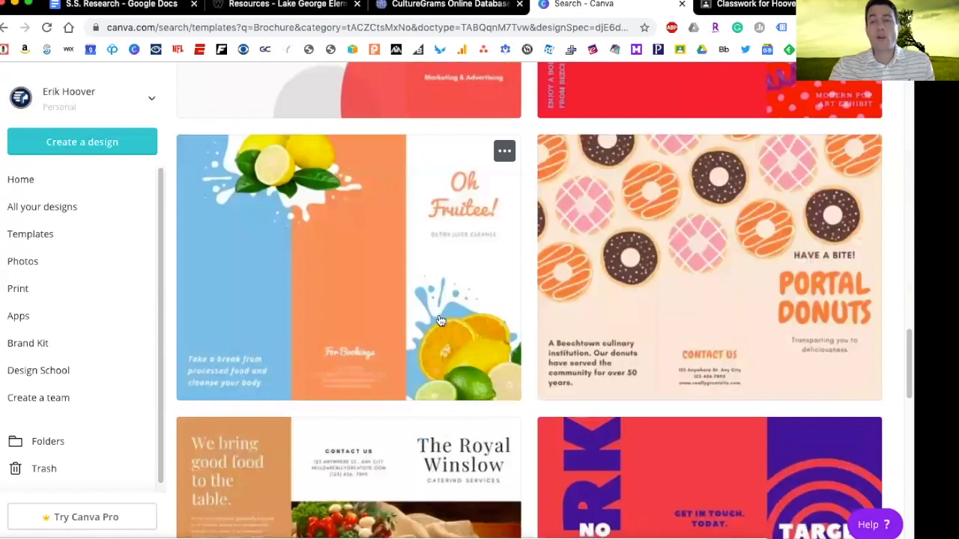
scroll(441, 319, "down", 1)
scroll(454, 317, "down", 2)
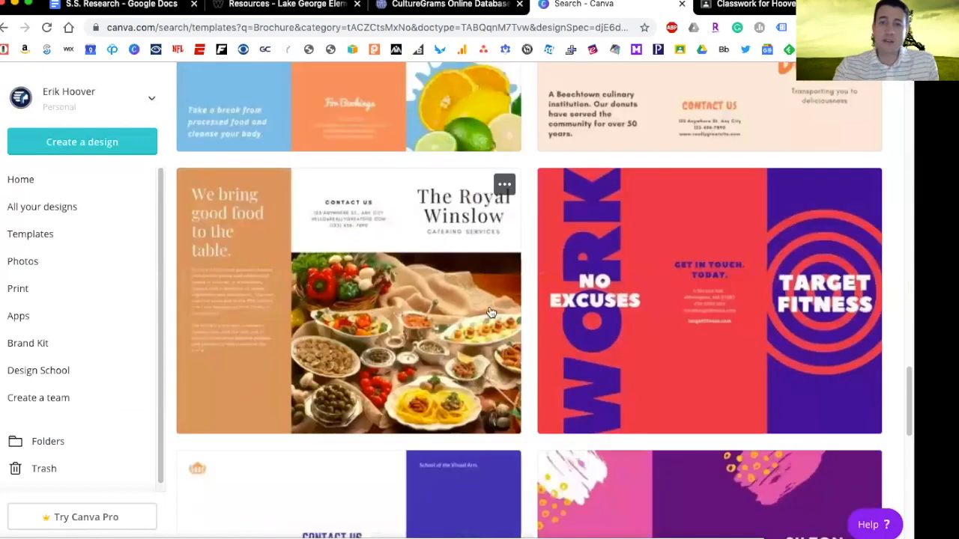
scroll(489, 313, "down", 5)
scroll(489, 313, "down", 5)
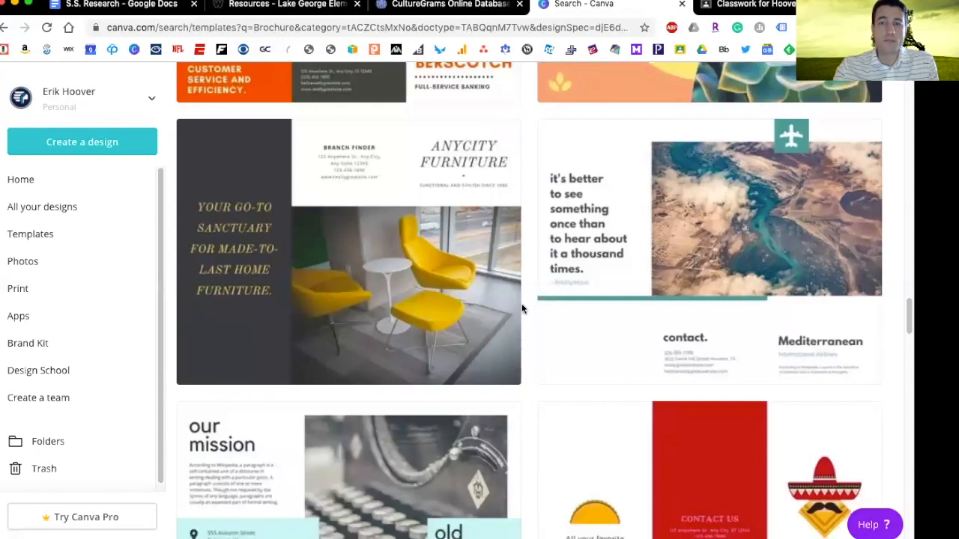
scroll(522, 307, "down", 3)
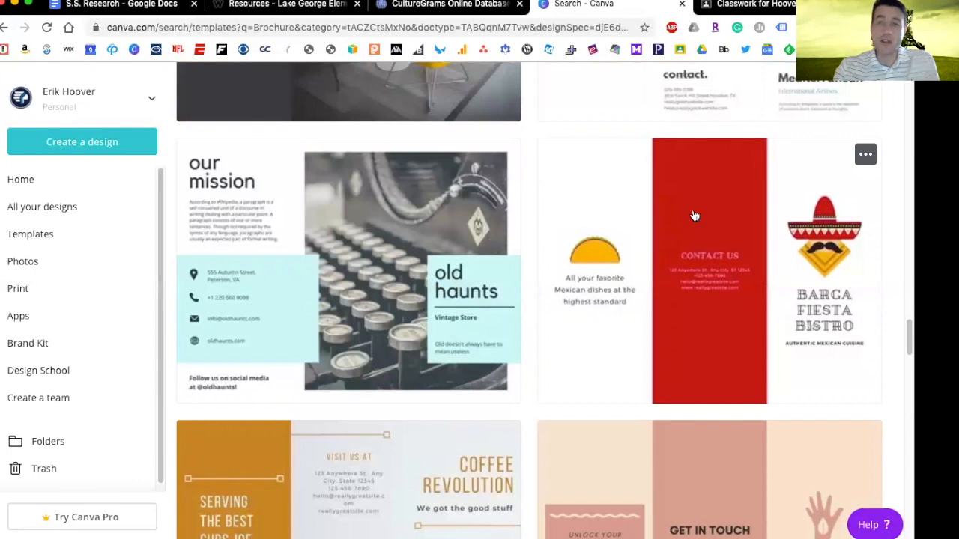
left_click(562, 218)
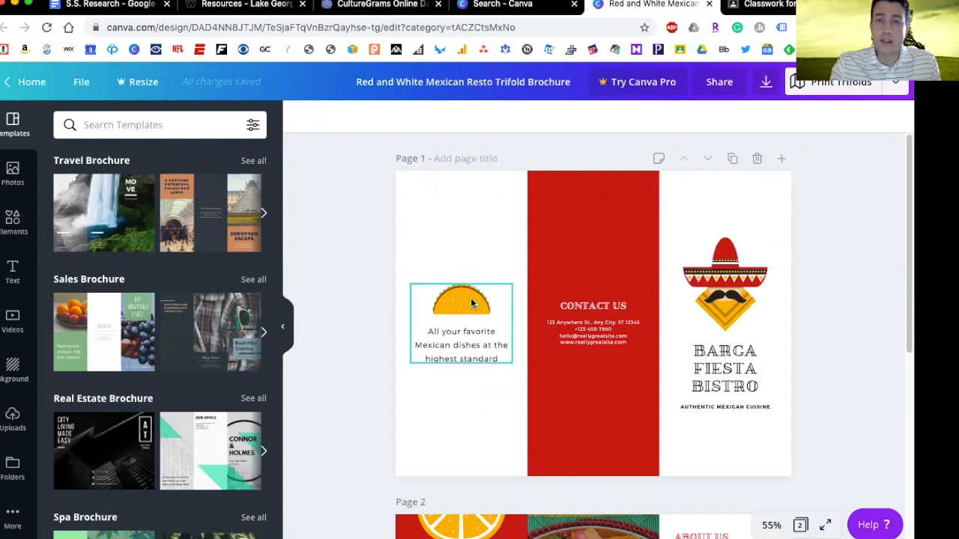
left_click(471, 298)
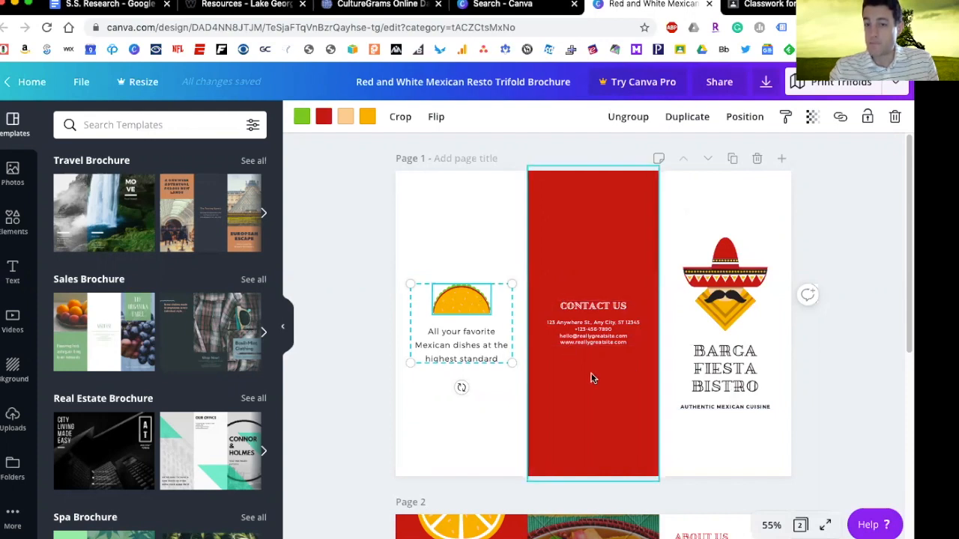
- Switch to the sample Mexico brochure in Google Classroom and examine its panel layout again
left_click(751, 5)
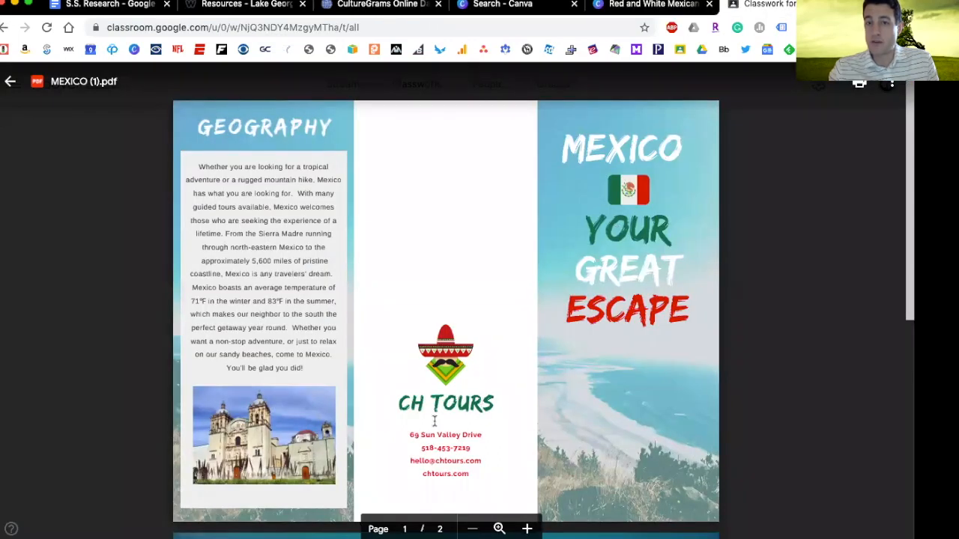
scroll(292, 193, "down", 1)
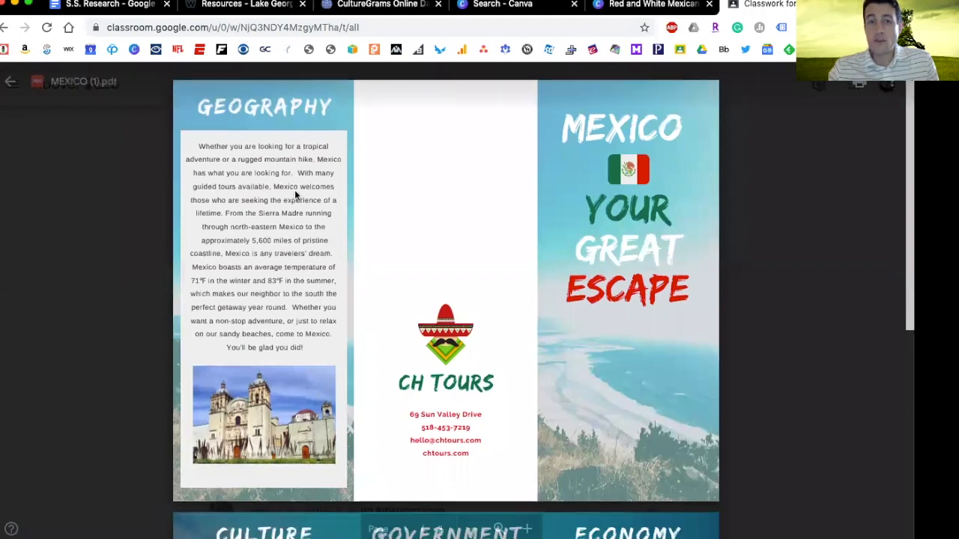
scroll(504, 264, "down", 5)
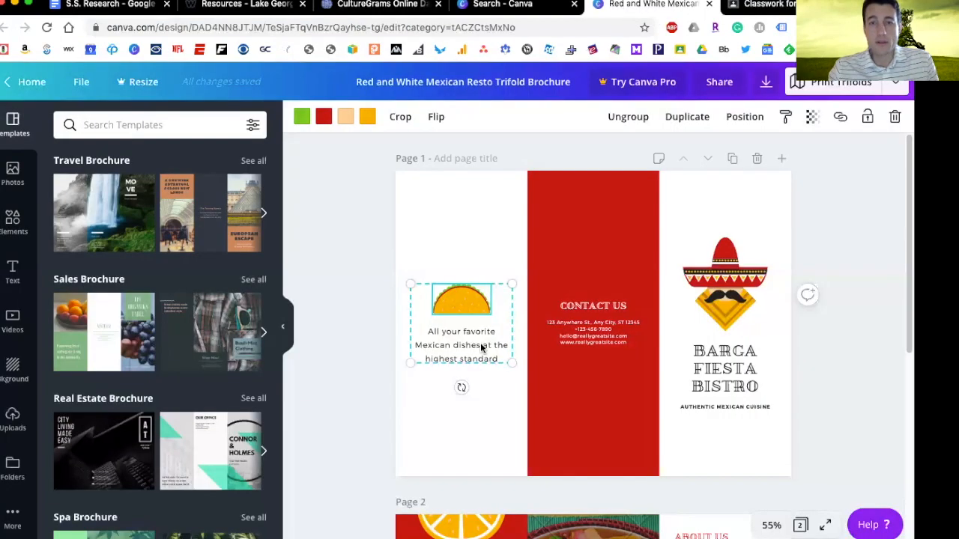
- Return to the Canva brochure, try moving the red panel behind OUR HISTORY on page 2, and undo the move
scroll(483, 350, "down", 4)
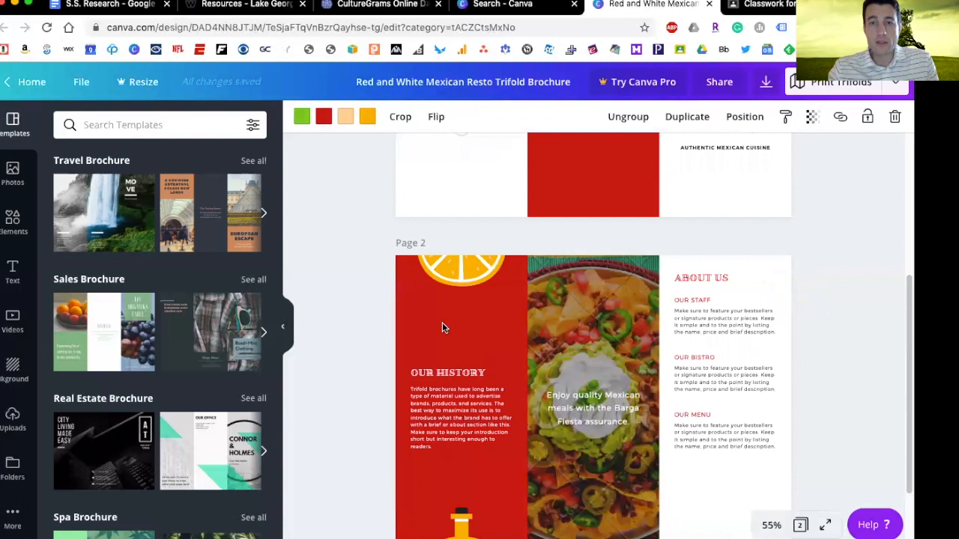
left_click_drag(462, 303, 489, 367)
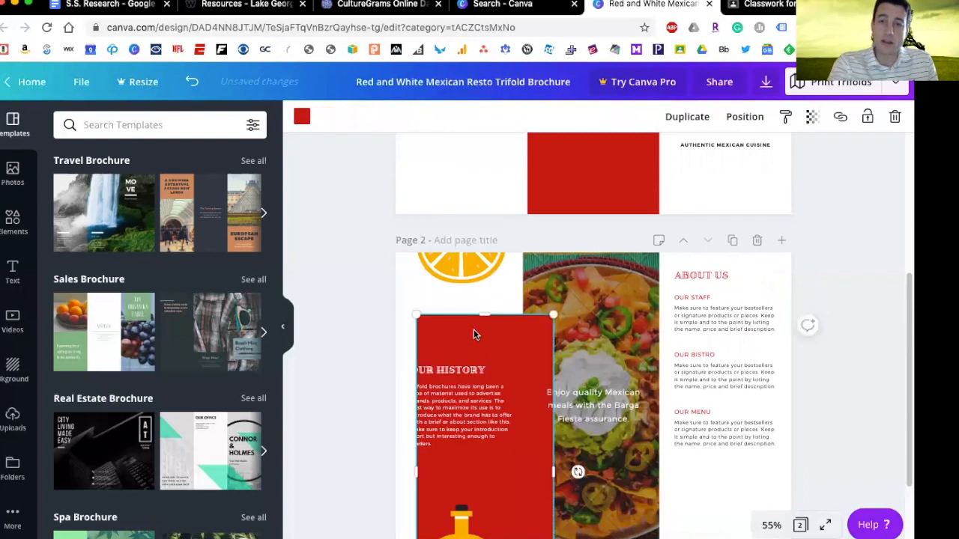
key("ctrl+z")
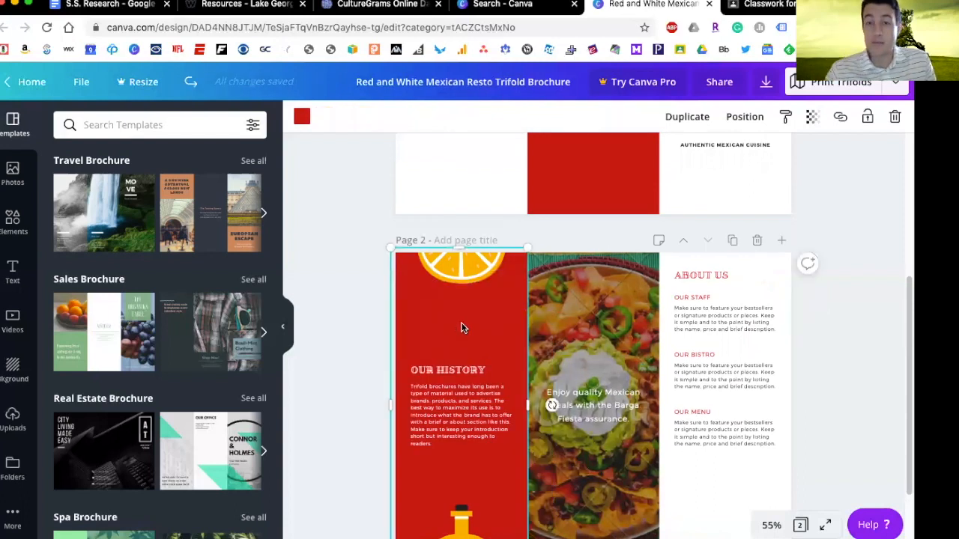
- Switch to the sample Mexico brochure in Google Classroom and compare its cover, back and inside panels on both pages
left_click(600, 368)
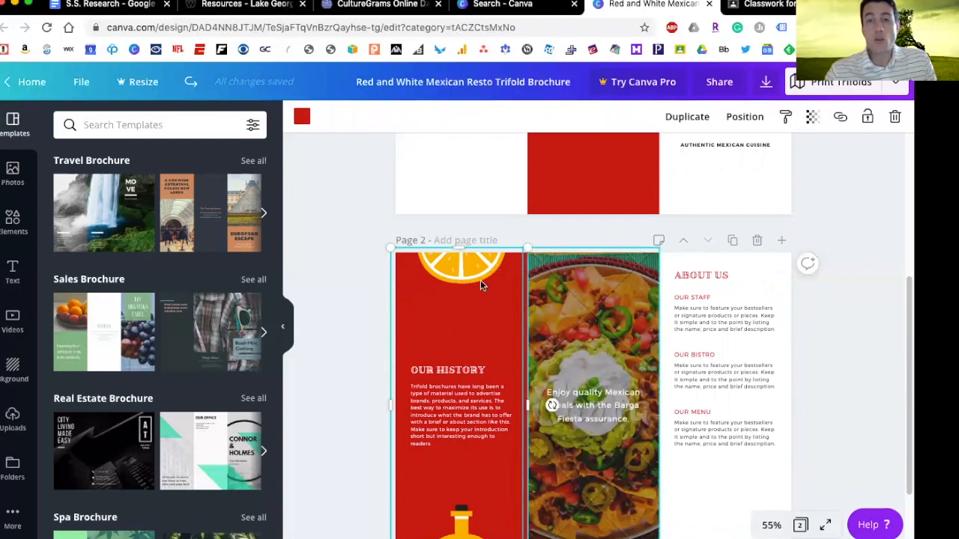
left_click(771, 5)
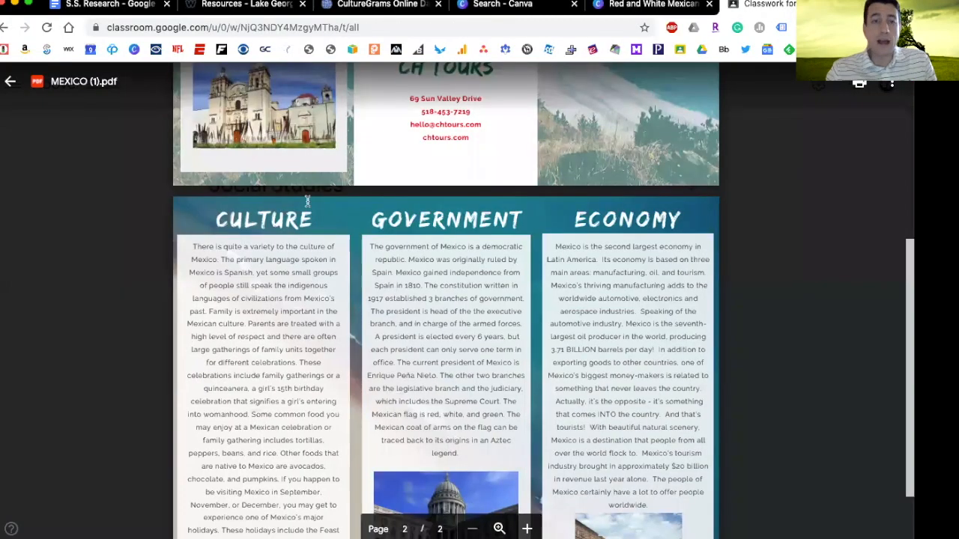
scroll(307, 201, "up", 3)
scroll(297, 383, "up", 1)
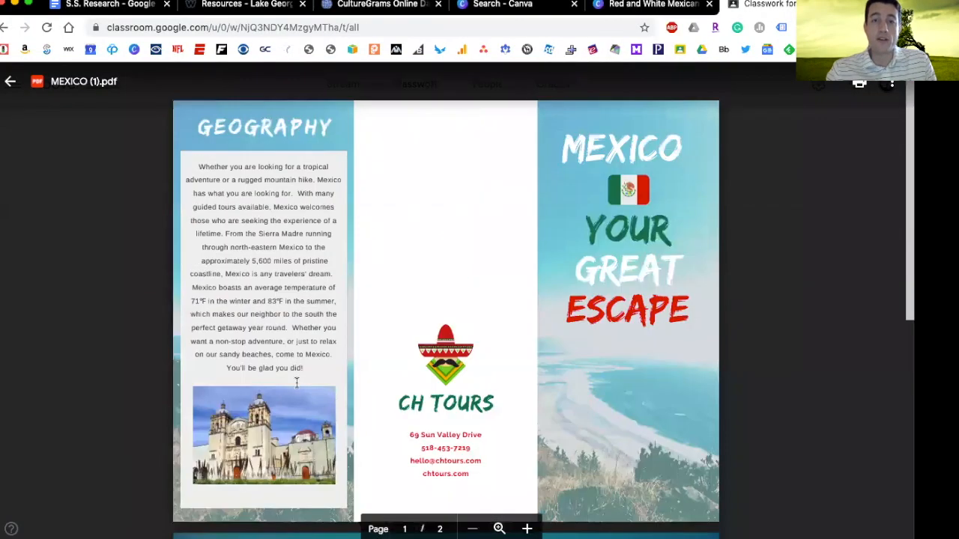
scroll(361, 344, "down", 3)
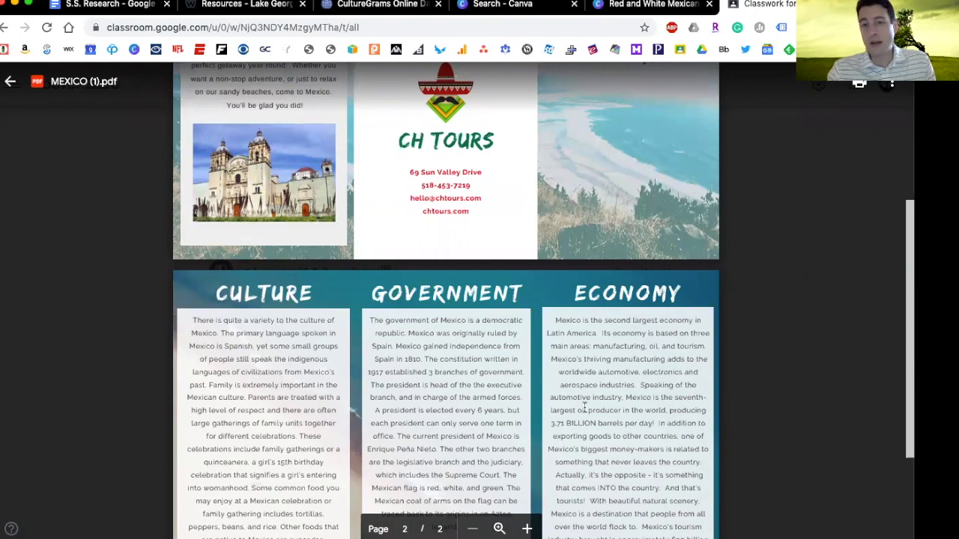
- Return to the Canva brochure and delete the sombrero logo from the front cover panel on page 1
left_click(652, 5)
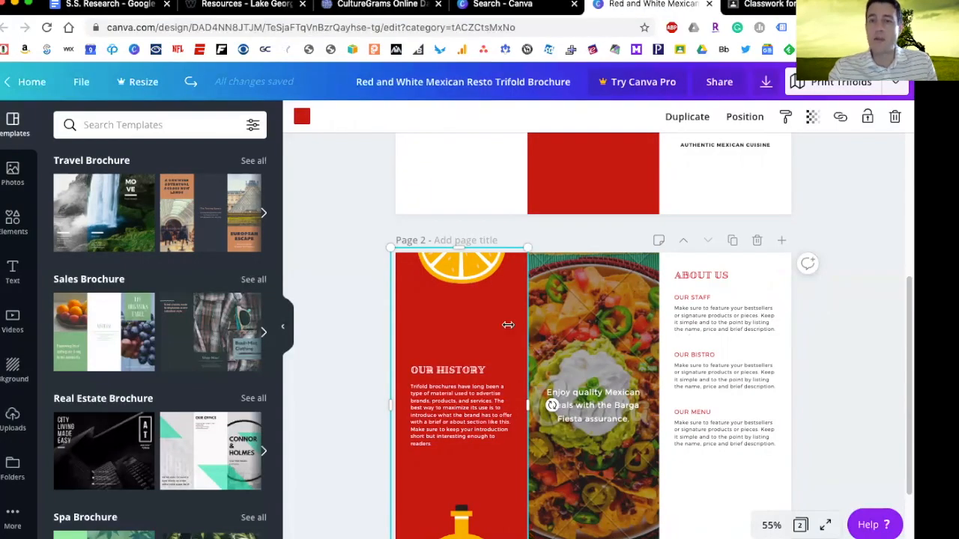
scroll(493, 425, "up", 2)
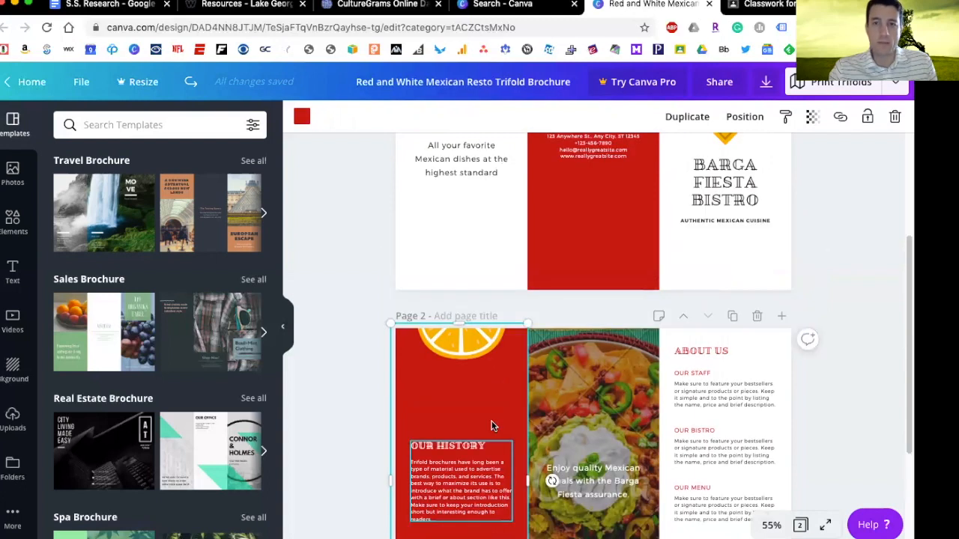
scroll(449, 199, "up", 3)
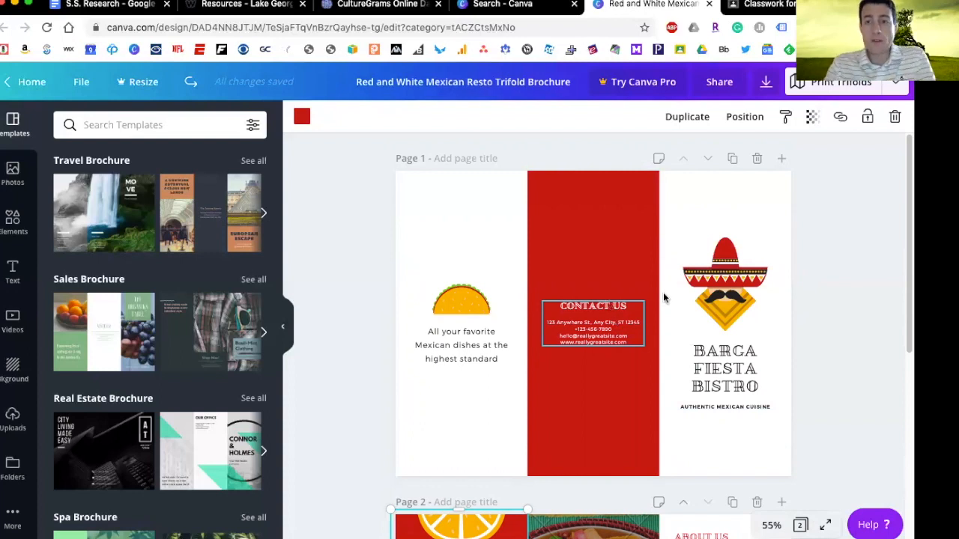
left_click(751, 289)
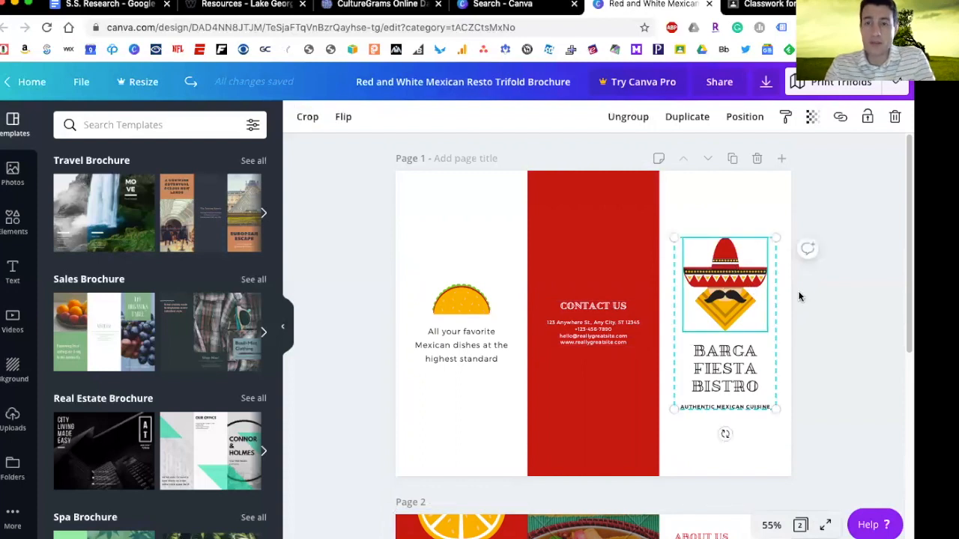
left_click(798, 297)
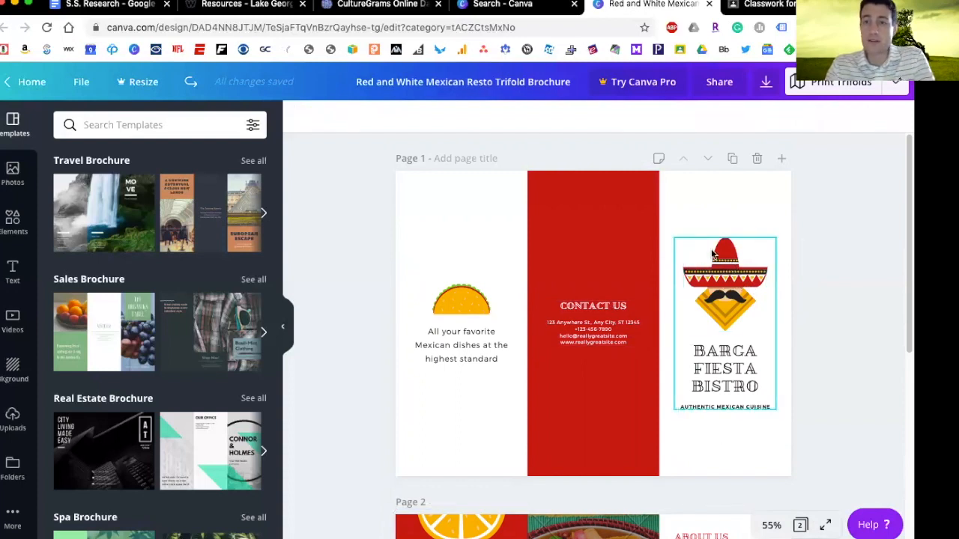
left_click(727, 273)
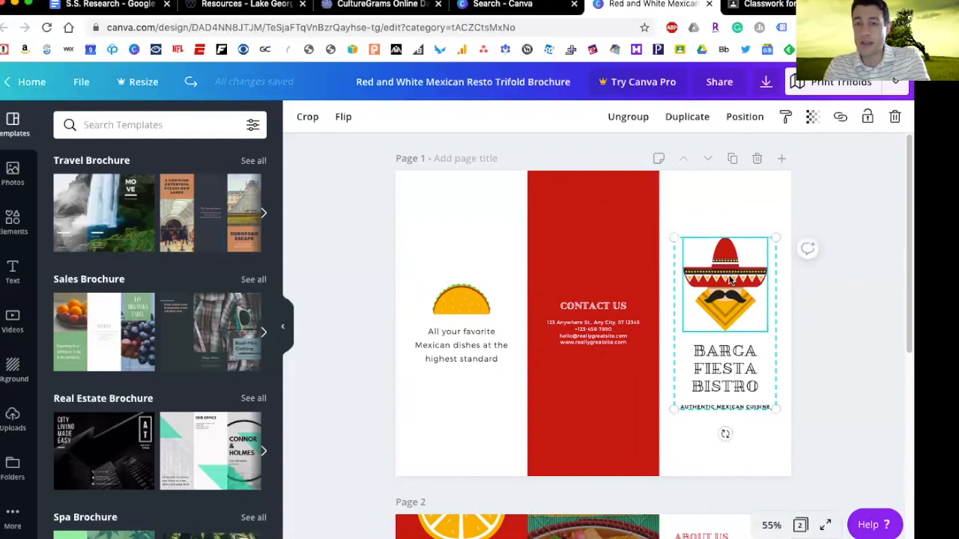
key("Delete")
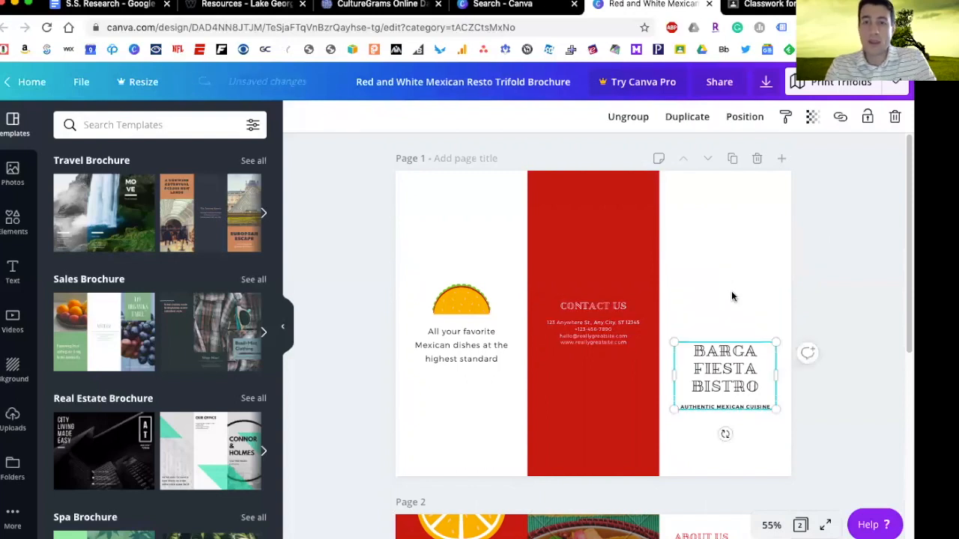
left_click(733, 297)
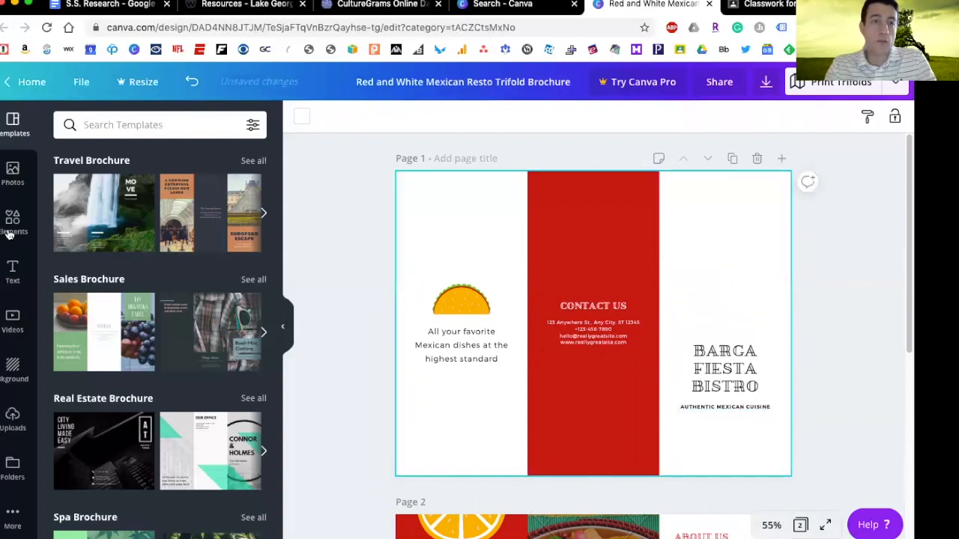
- Add a heading reading BRAZIL and place it near the top of the cover panel, above BARGA FIESTA BISTRO
left_click(110, 204)
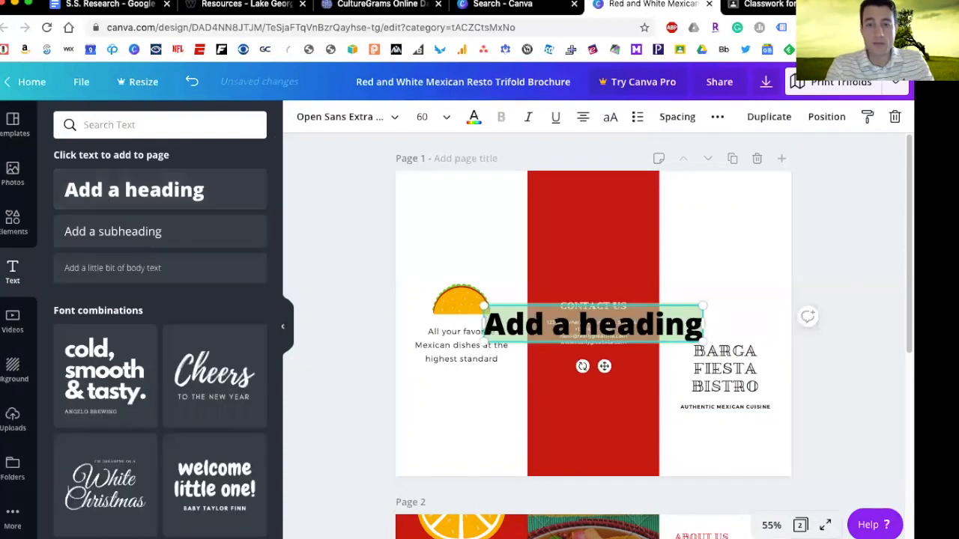
type("BRAZIL")
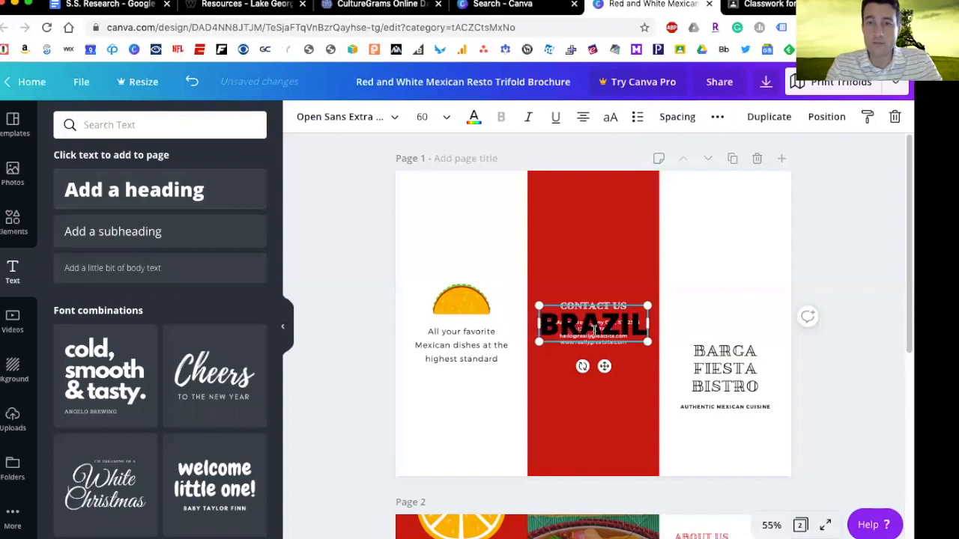
left_click_drag(594, 330, 683, 262)
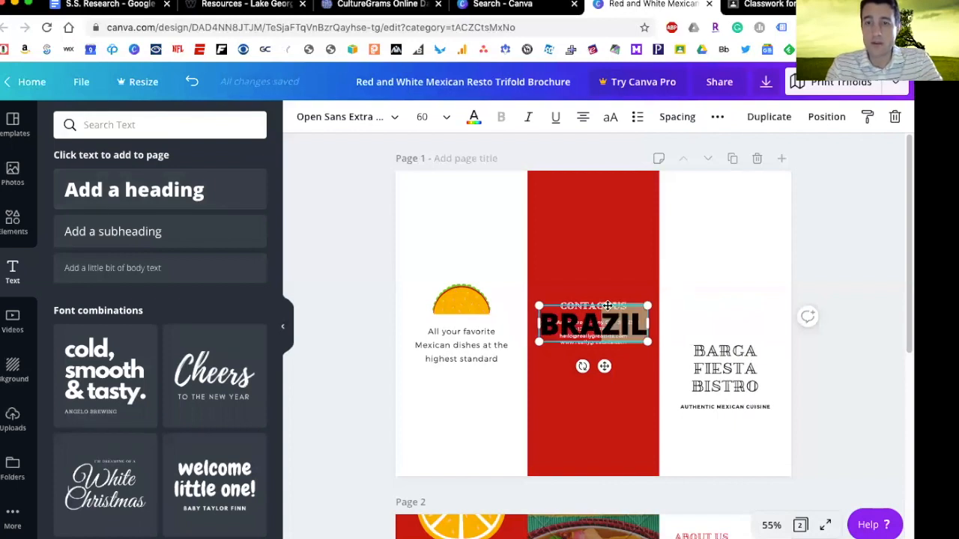
left_click_drag(745, 209, 733, 248)
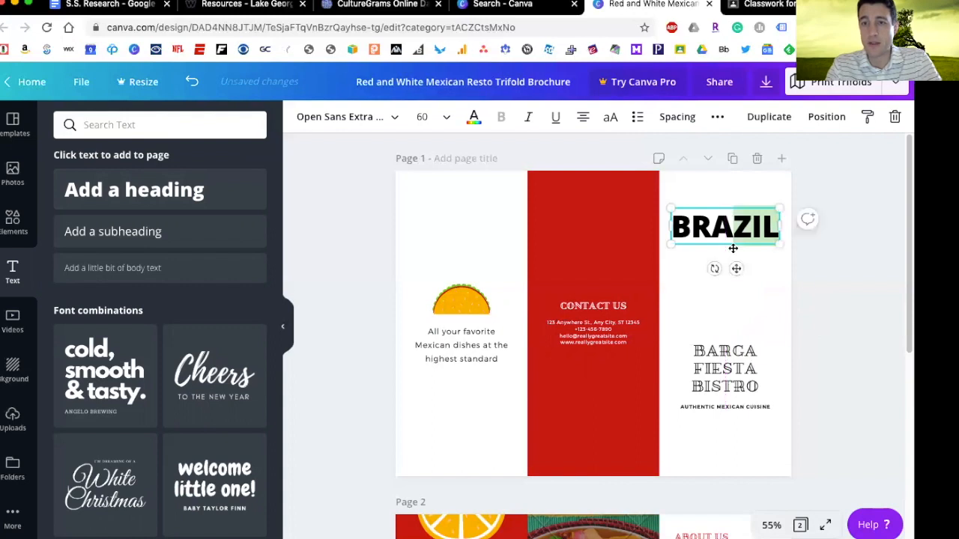
left_click(732, 332)
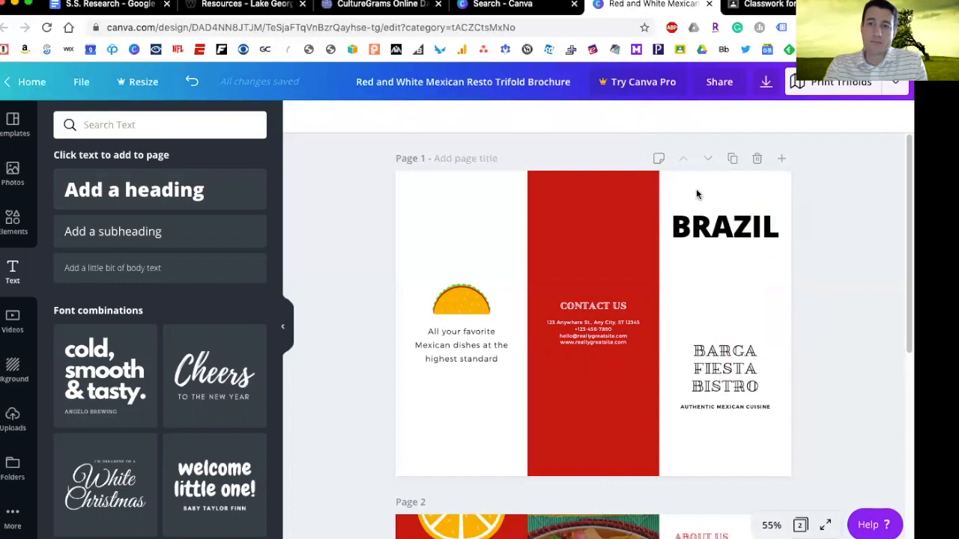
- Search the photo library for "brazil"
left_click(119, 124)
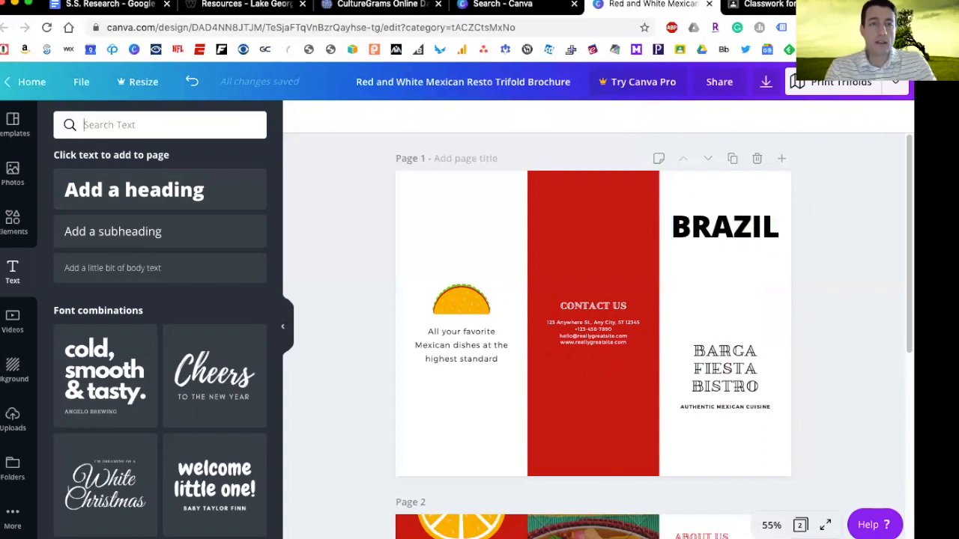
type("bra")
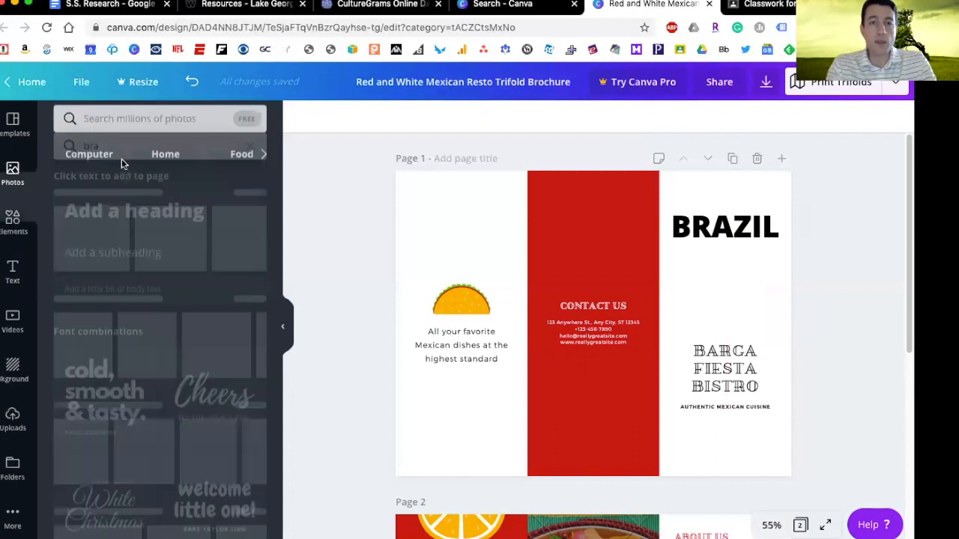
left_click(181, 123)
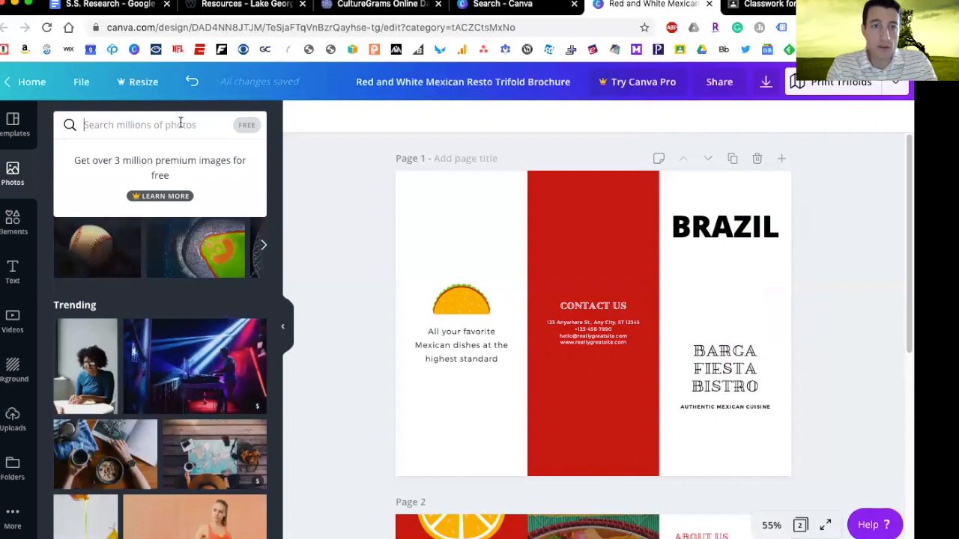
type("b")
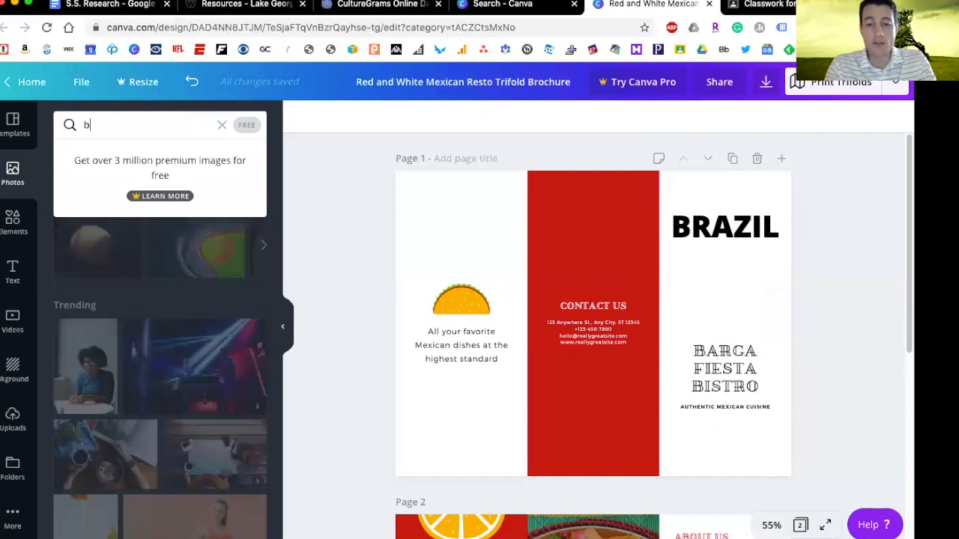
type("razil")
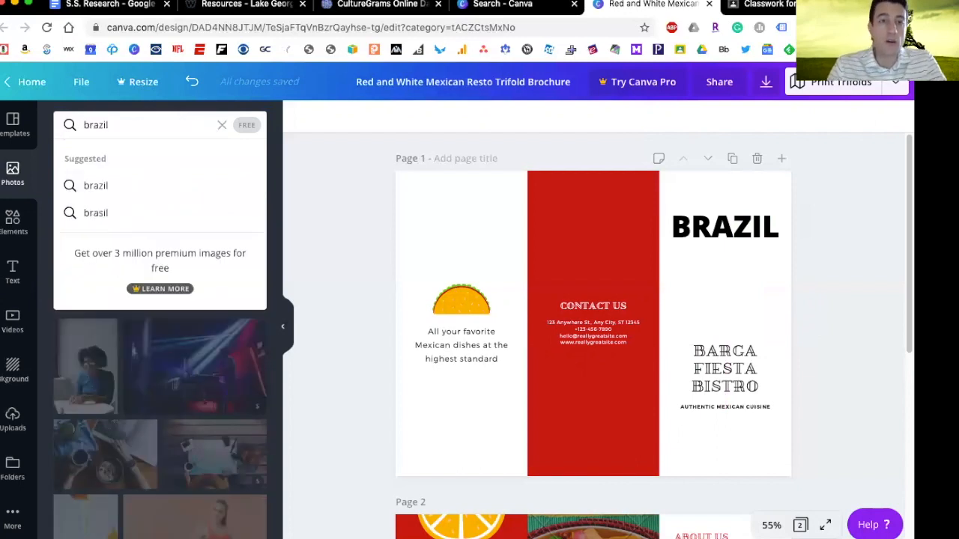
key("Return")
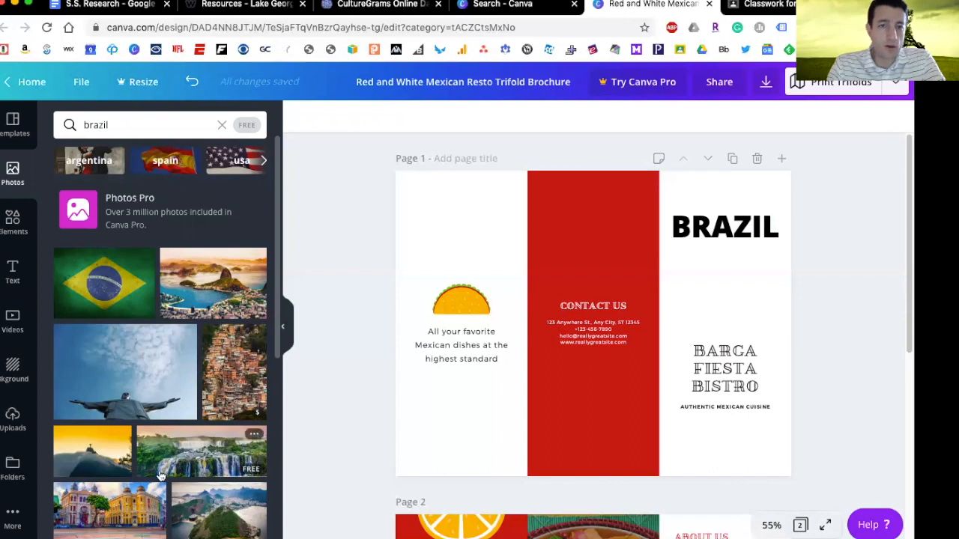
- Add the free palm-tree beach photo behind the BRAZIL heading, aligned with the cover panel's top and inner edges
scroll(105, 492, "down", 1)
scroll(105, 492, "down", 2)
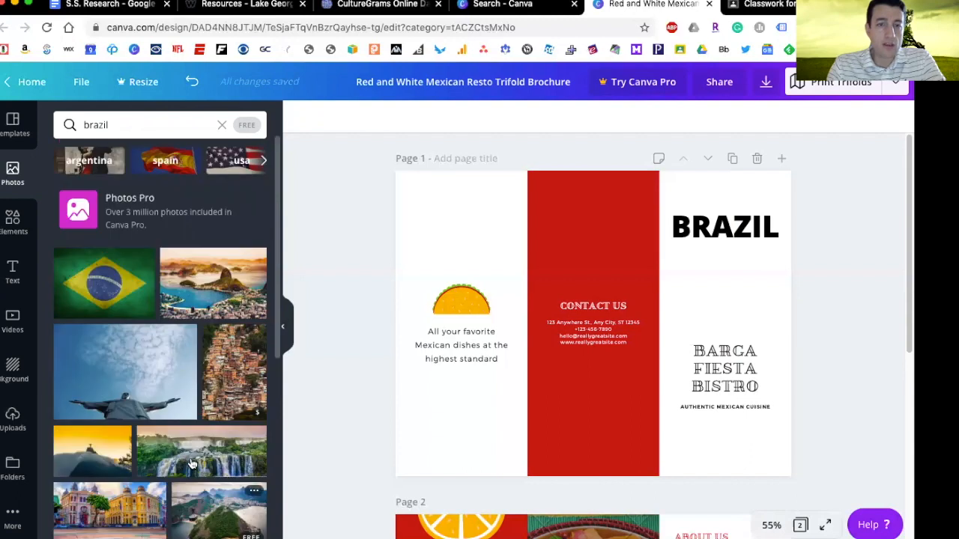
scroll(192, 463, "down", 3)
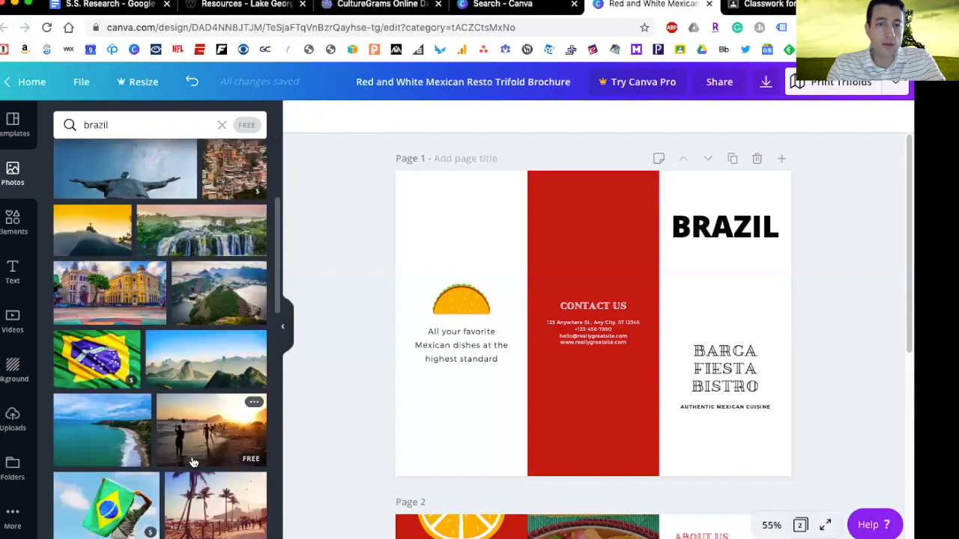
scroll(193, 463, "down", 2)
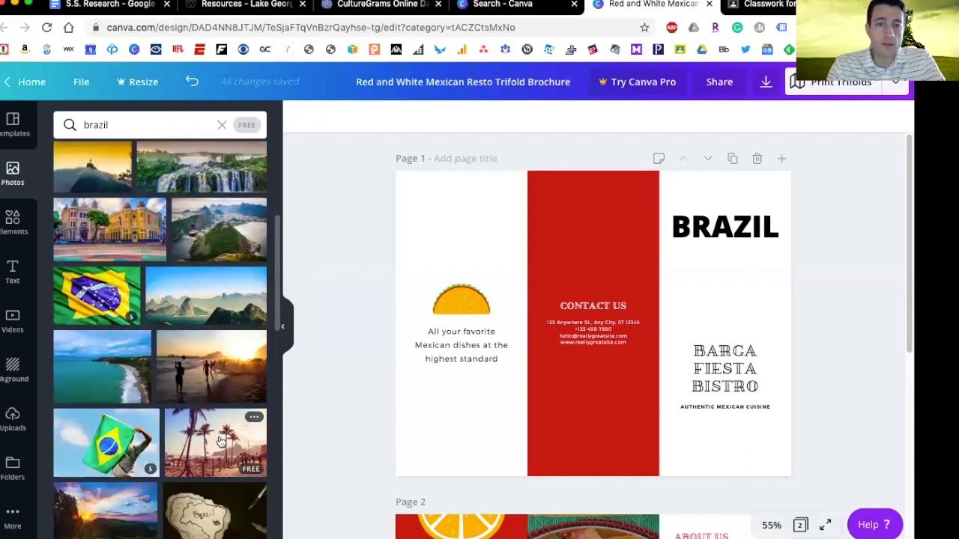
left_click_drag(698, 304, 709, 204)
left_click_drag(792, 272, 792, 271)
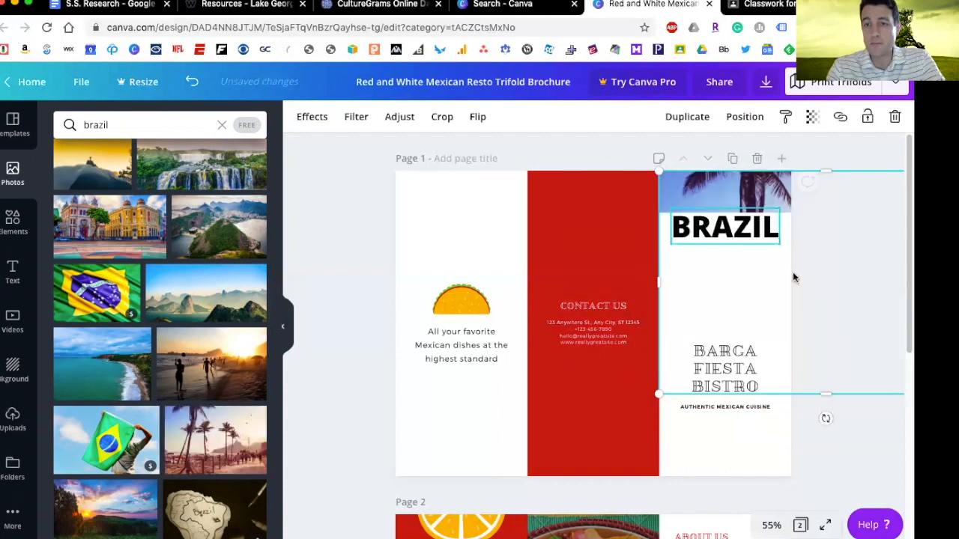
- Enlarge the palm-tree beach photo down to the page's bottom edge so it fills the cover panel
scroll(792, 272, "down", 2)
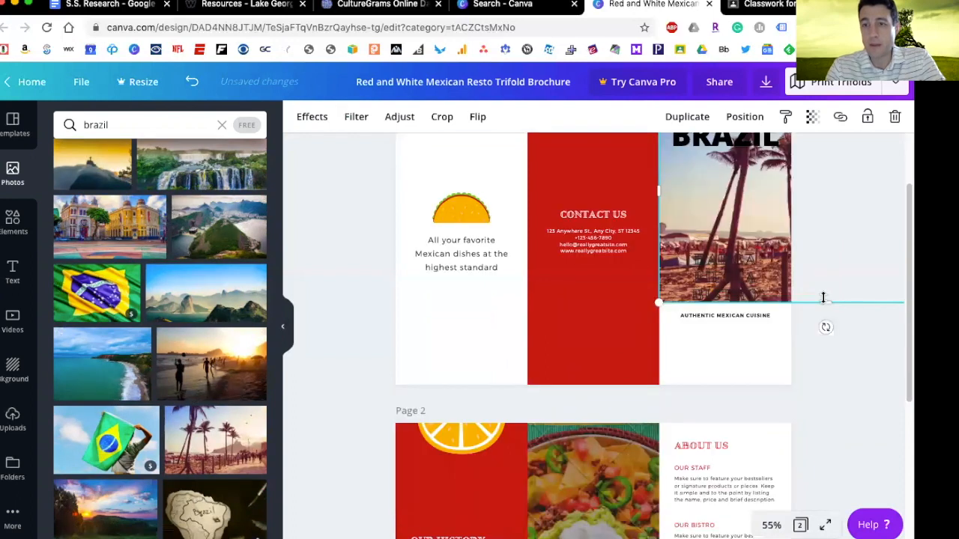
left_click_drag(832, 378, 832, 385)
scroll(798, 299, "up", 2)
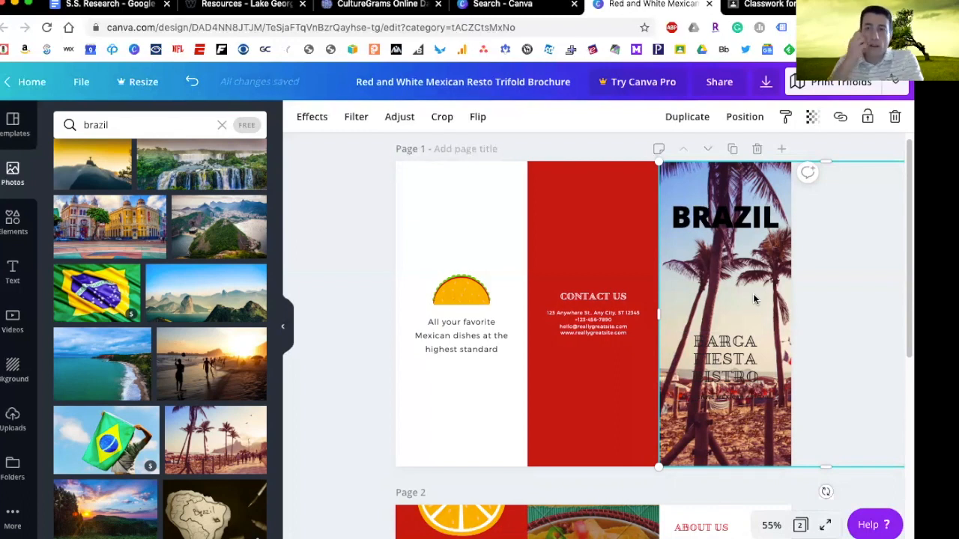
- Change the BRAZIL heading's text color to white
left_click(740, 229)
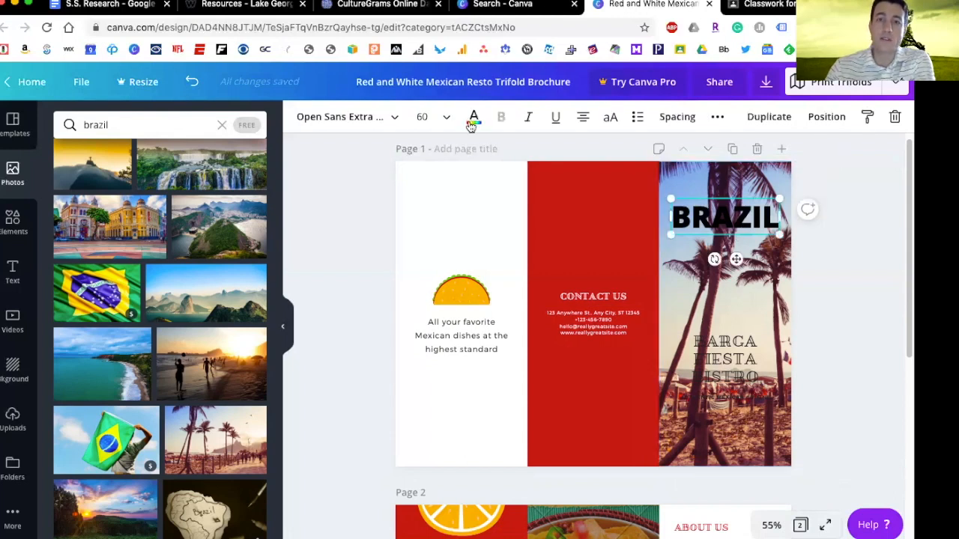
left_click(473, 120)
left_click(214, 257)
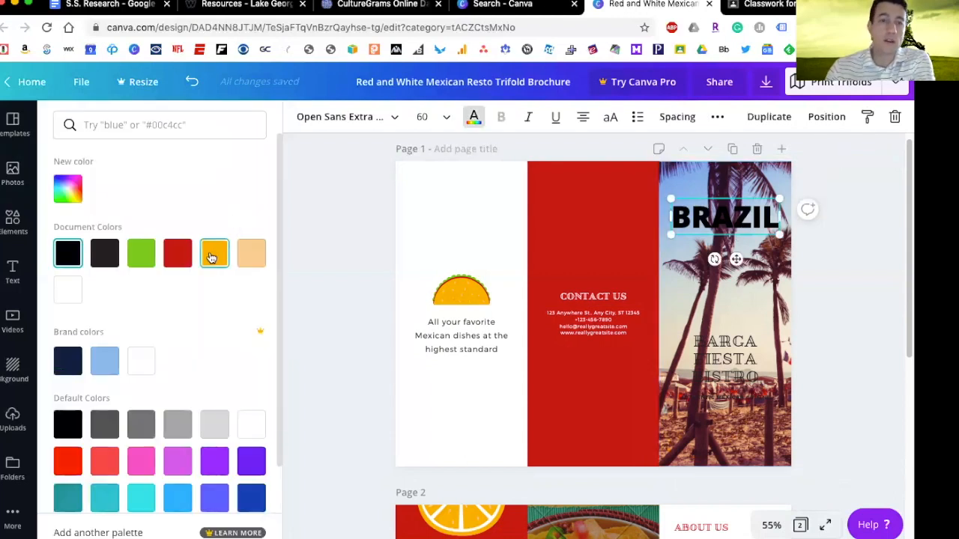
left_click(136, 362)
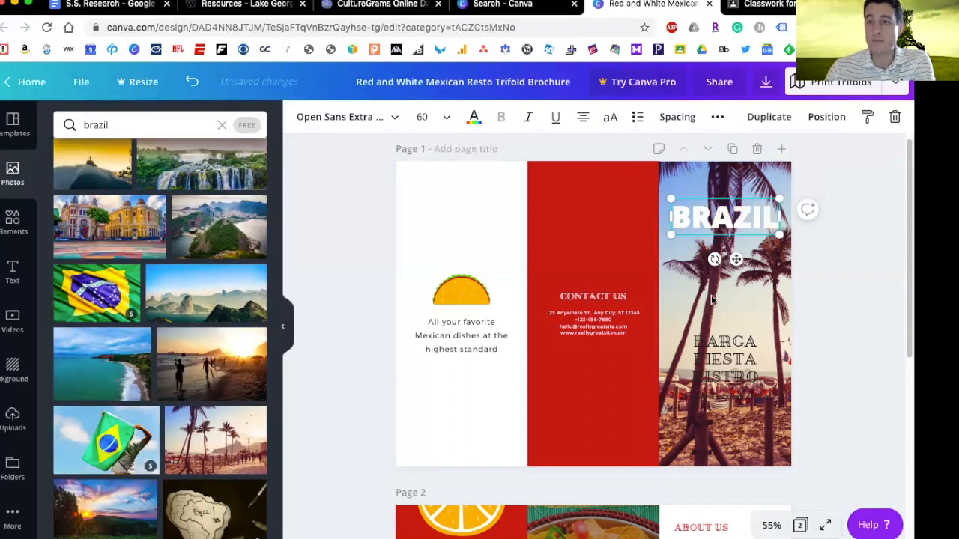
- Look over the effects and filter choices for the palm-tree beach photo on the cover panel
left_click(710, 290)
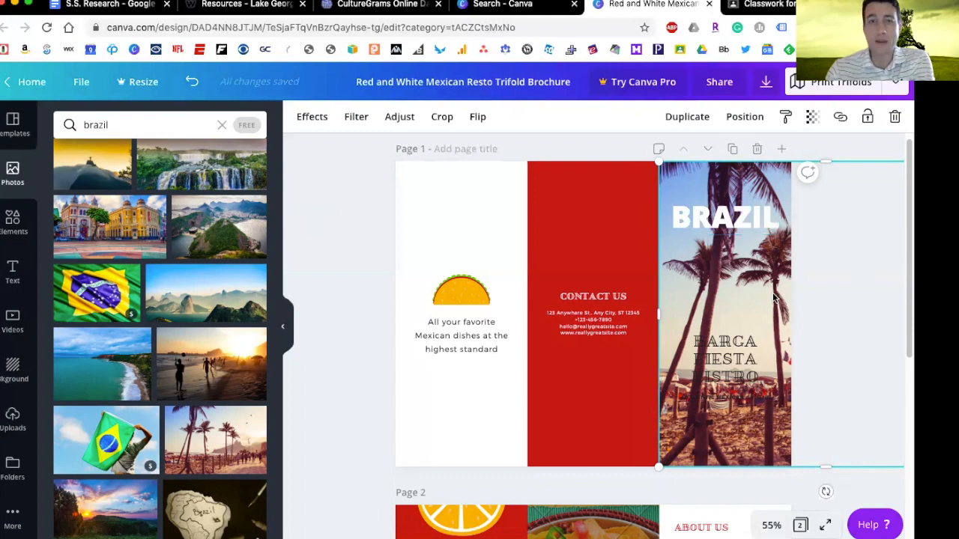
left_click(316, 122)
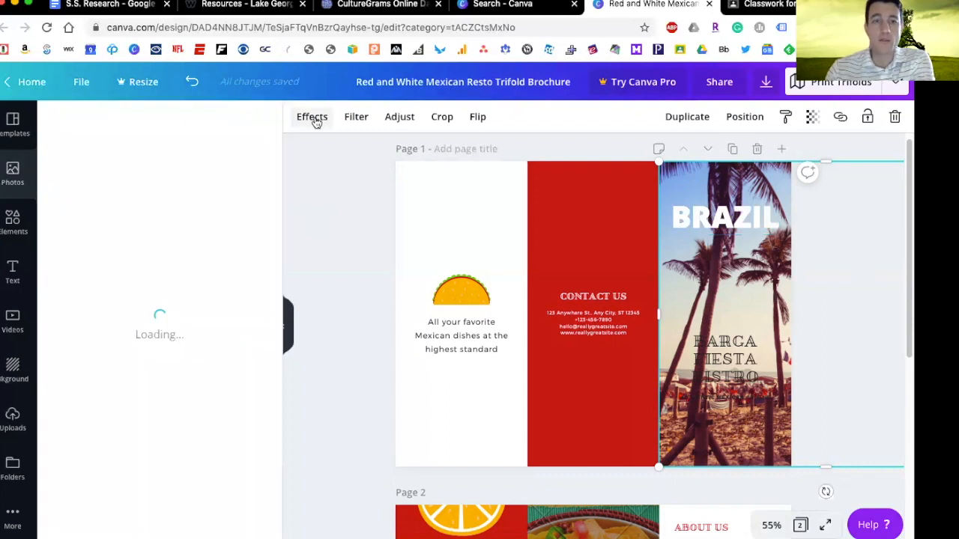
left_click(364, 123)
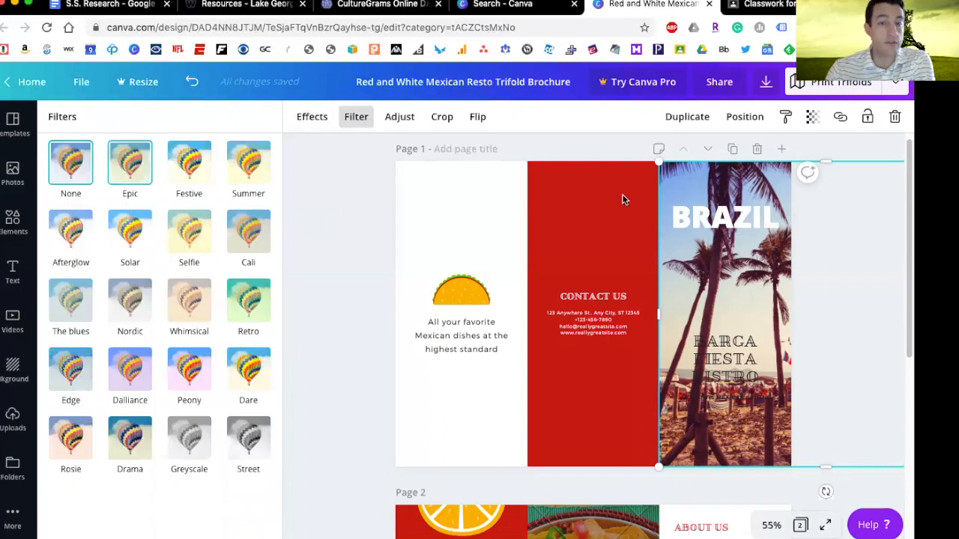
- Try the Greyscale and other filters on the palm-tree beach photo, settling on Retro at intensity 50
left_click(196, 453)
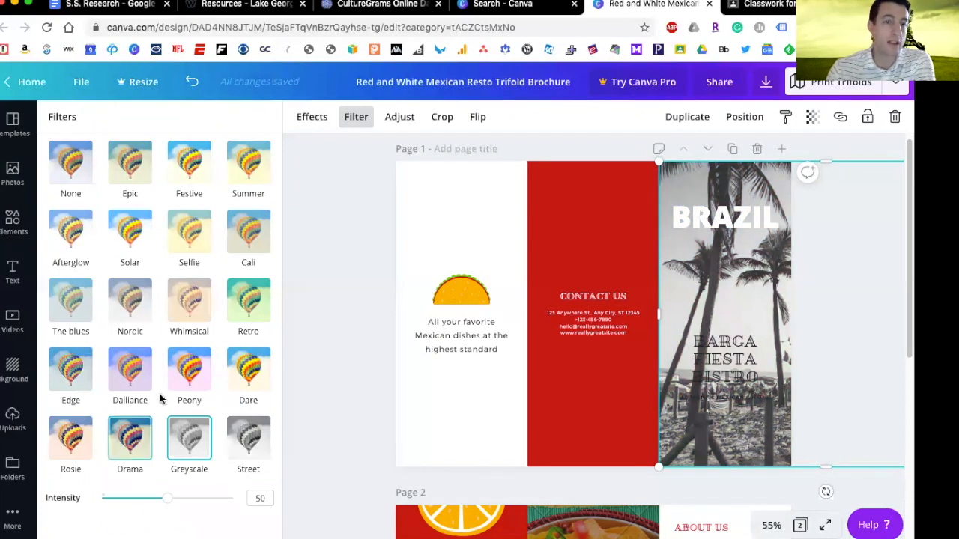
left_click(135, 449)
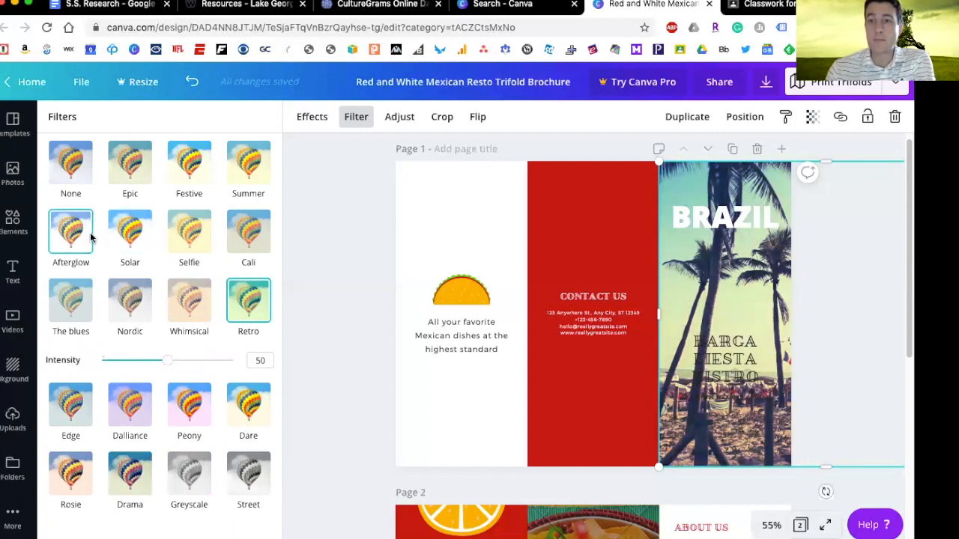
left_click(91, 238)
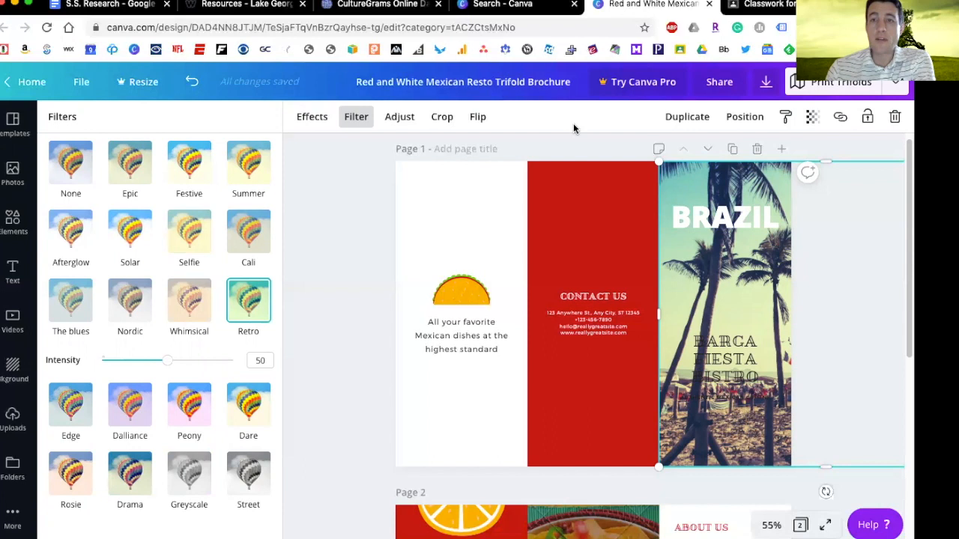
- Try a lower transparency value on the palm-tree beach photo and restore it to 100
left_click(813, 118)
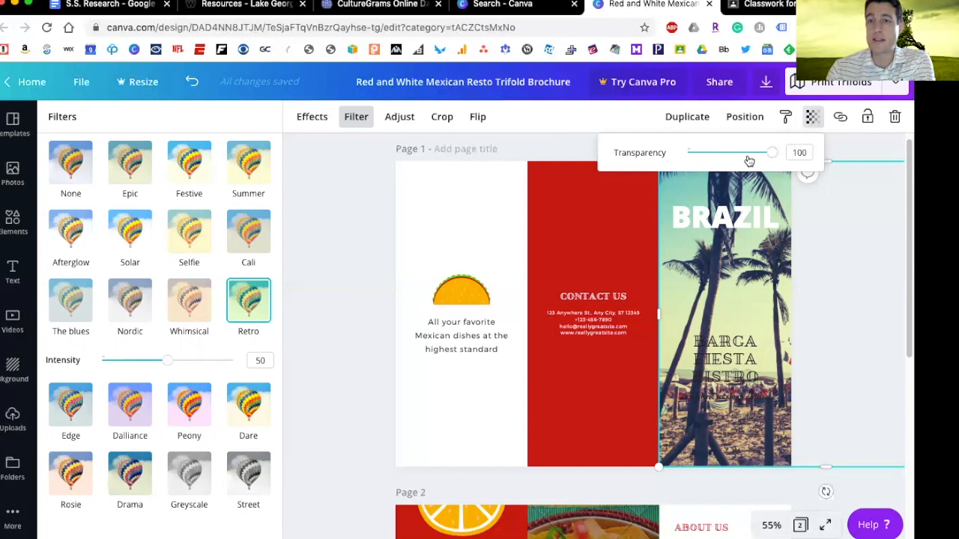
left_click(719, 154)
left_click_drag(746, 158, 787, 162)
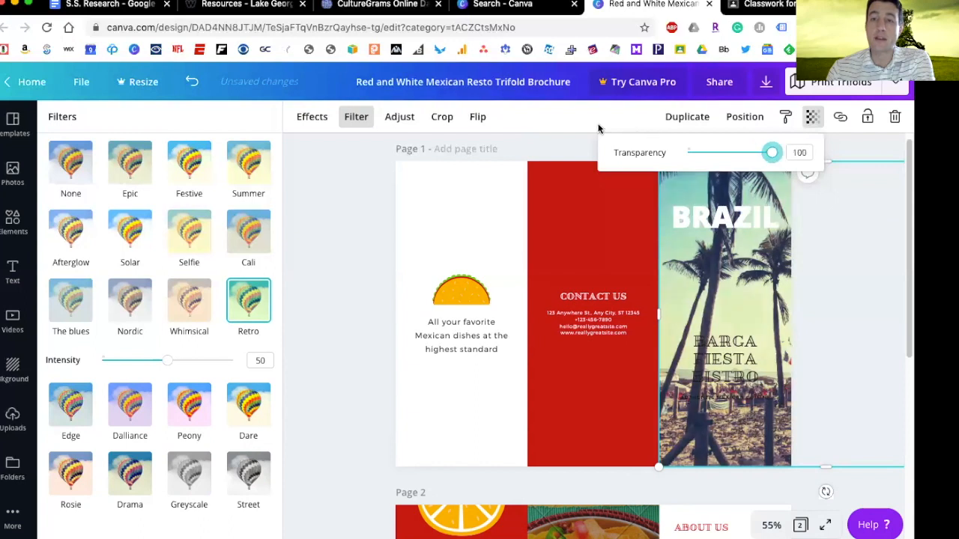
- Change the BRAZIL heading's text color to the green from the document colors
left_click(733, 359)
left_click(732, 359)
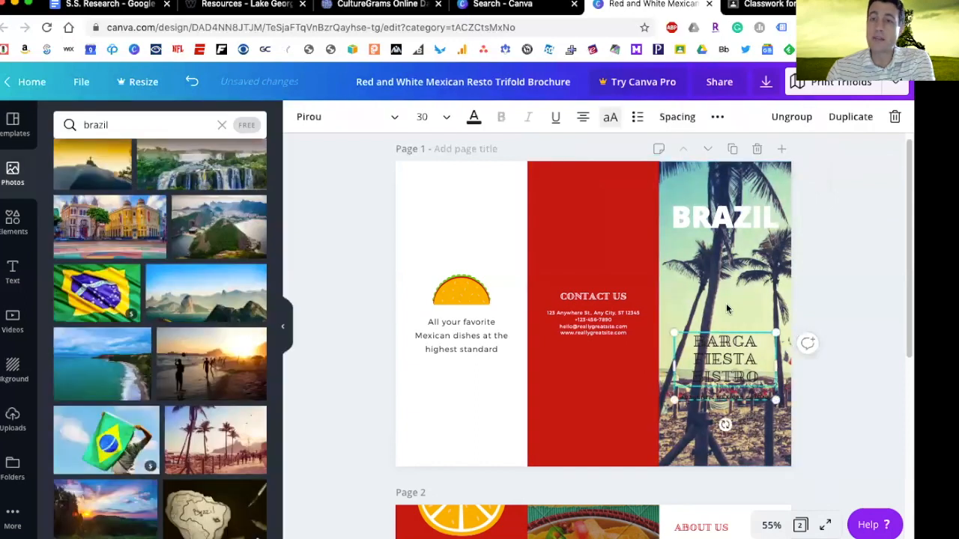
left_click(730, 224)
left_click(471, 121)
left_click(102, 257)
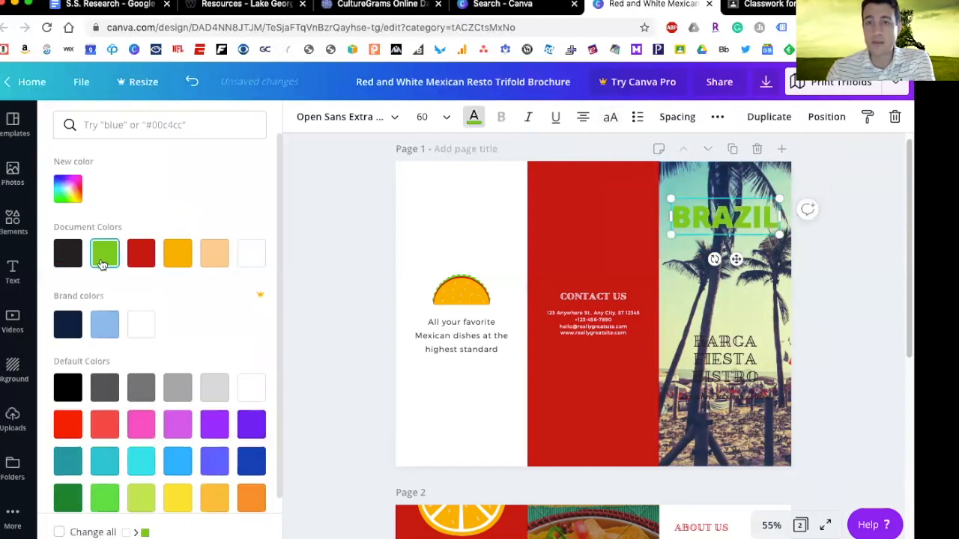
- Change the BRAZIL heading's font to Abys and widen its text box to fit the word on one line
left_click(343, 119)
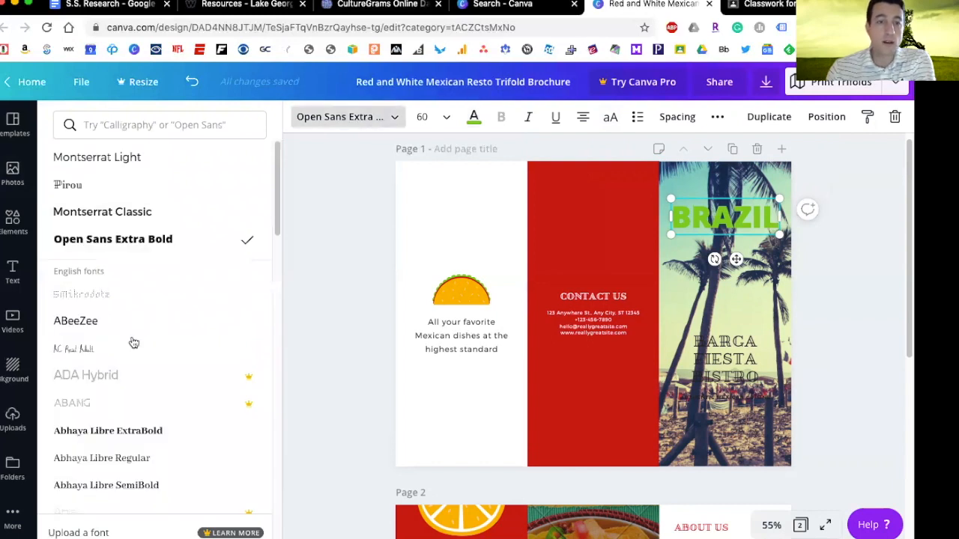
scroll(132, 348, "down", 5)
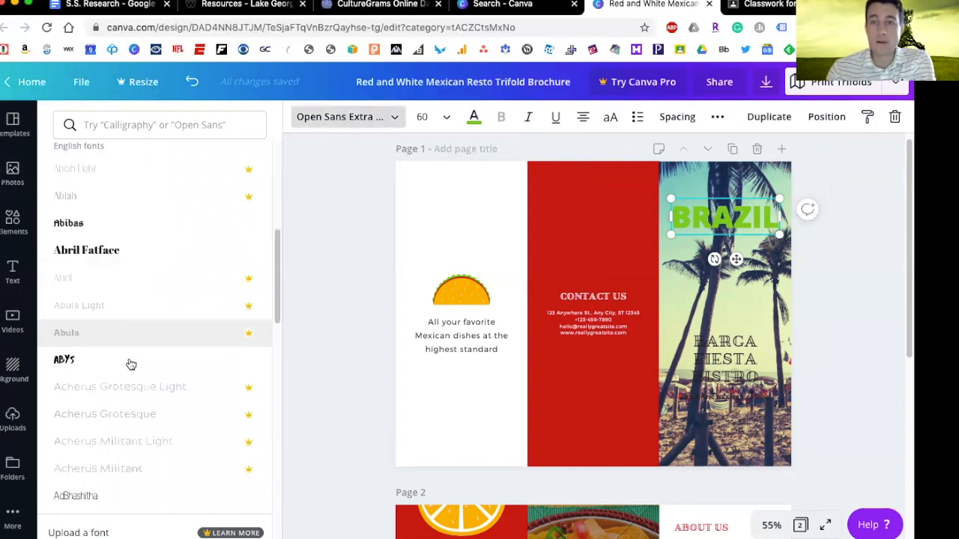
left_click(133, 363)
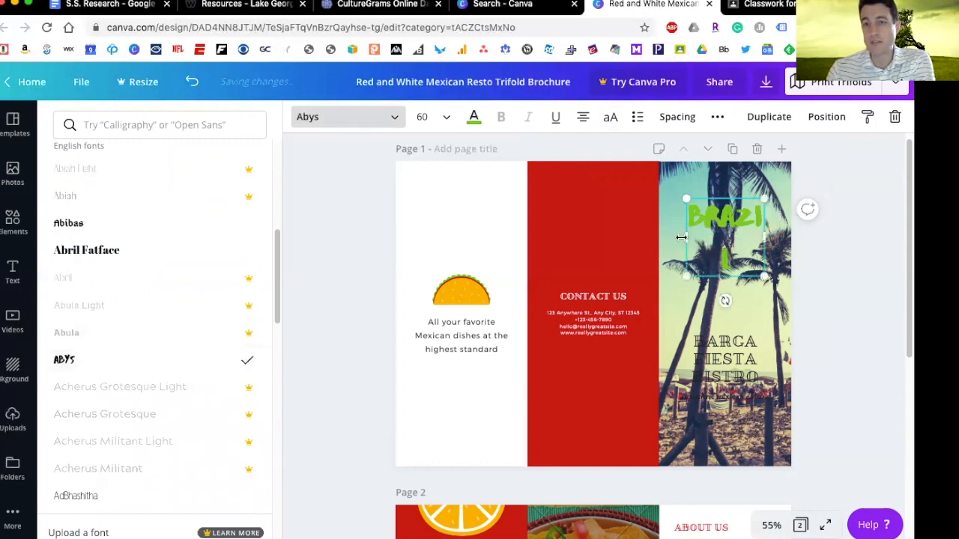
left_click_drag(681, 237, 662, 238)
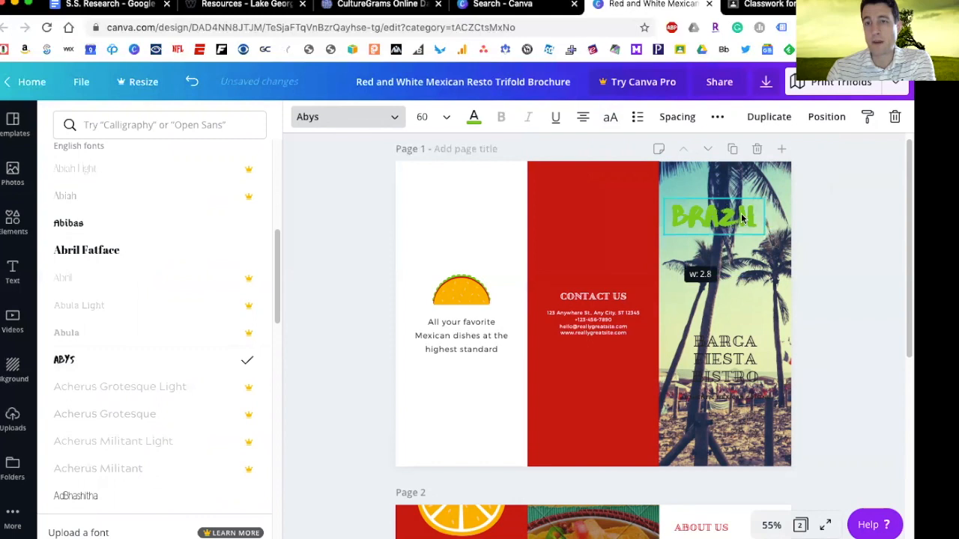
- Move the BRAZIL heading down to just above the BARGA FIESTA BISTRO text and color it black from the document colors
left_click_drag(721, 232, 725, 317)
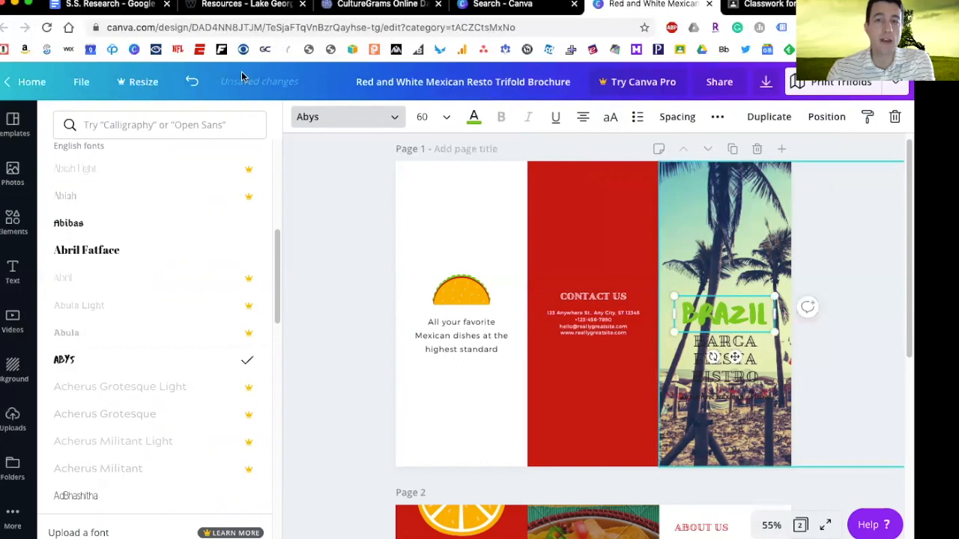
left_click(473, 117)
left_click(68, 253)
left_click(609, 379)
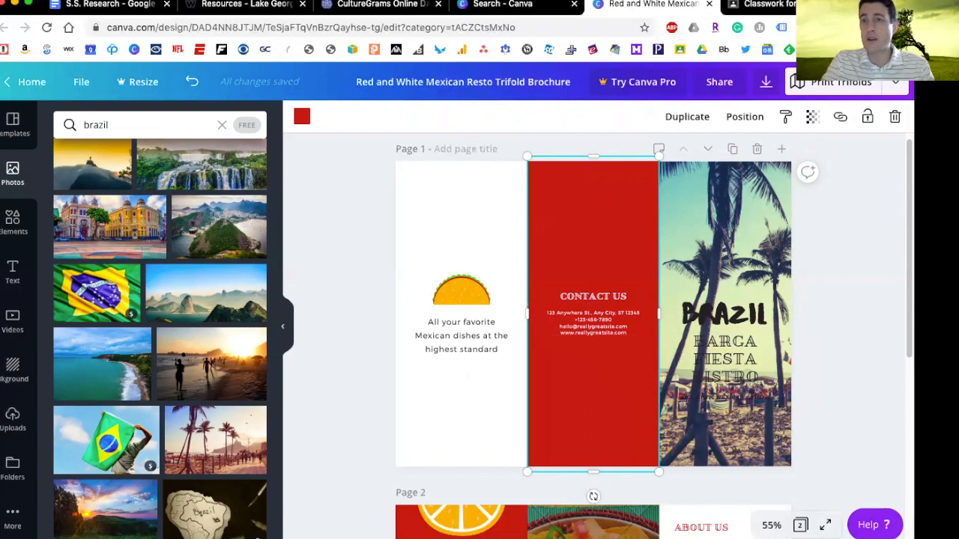
- Switch to the sample MEXICO (1).pdf in Google Classroom and examine the section headings, text and pictures on both pages
left_click(790, 6)
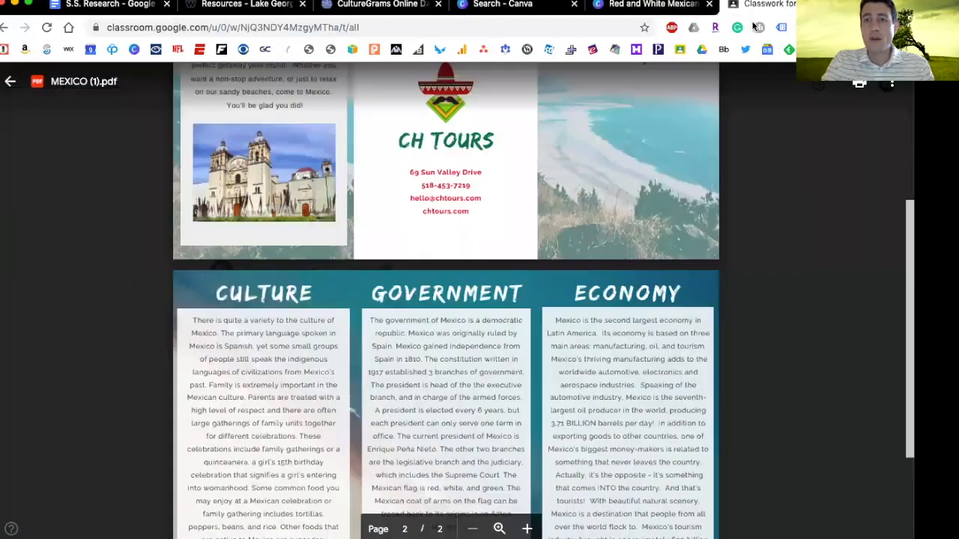
scroll(370, 163, "up", 5)
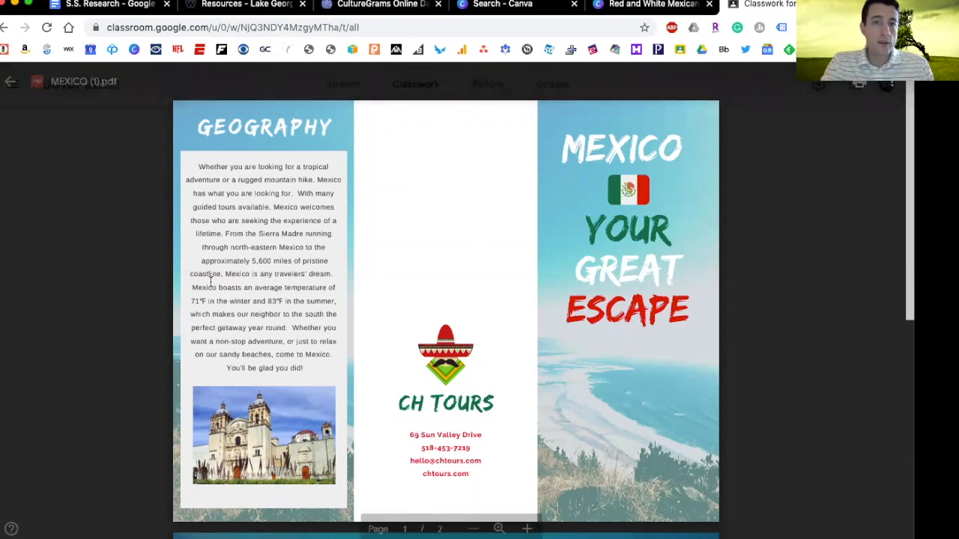
scroll(234, 382, "down", 5)
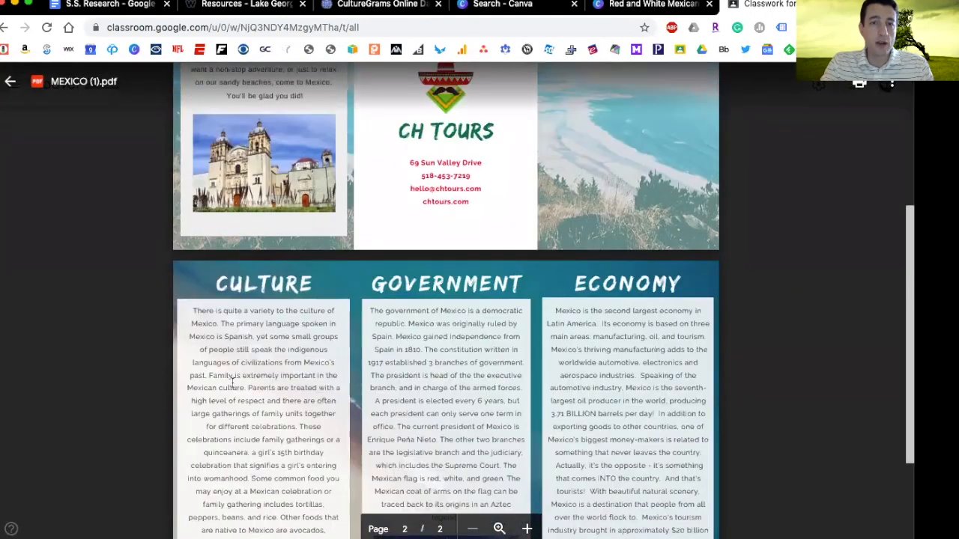
scroll(219, 385, "up", 1)
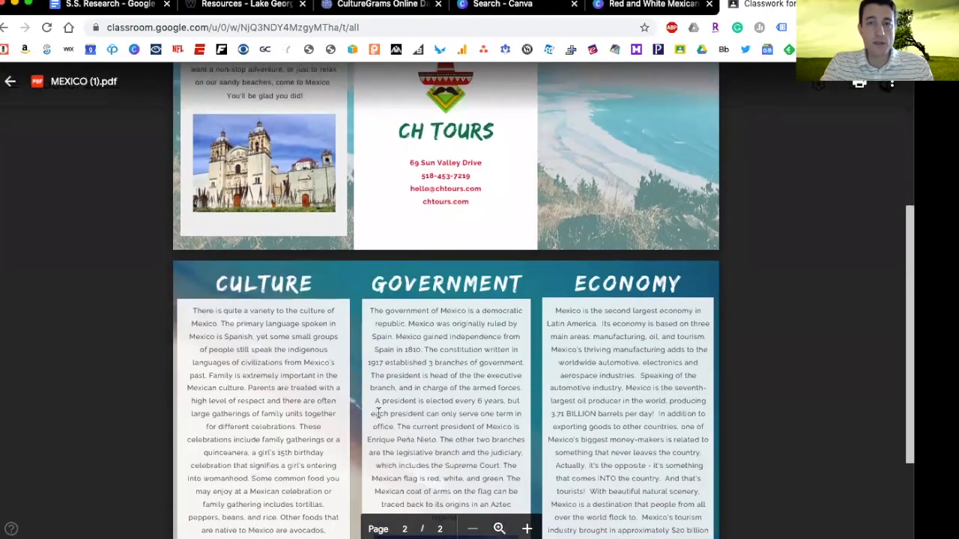
scroll(378, 413, "down", 2)
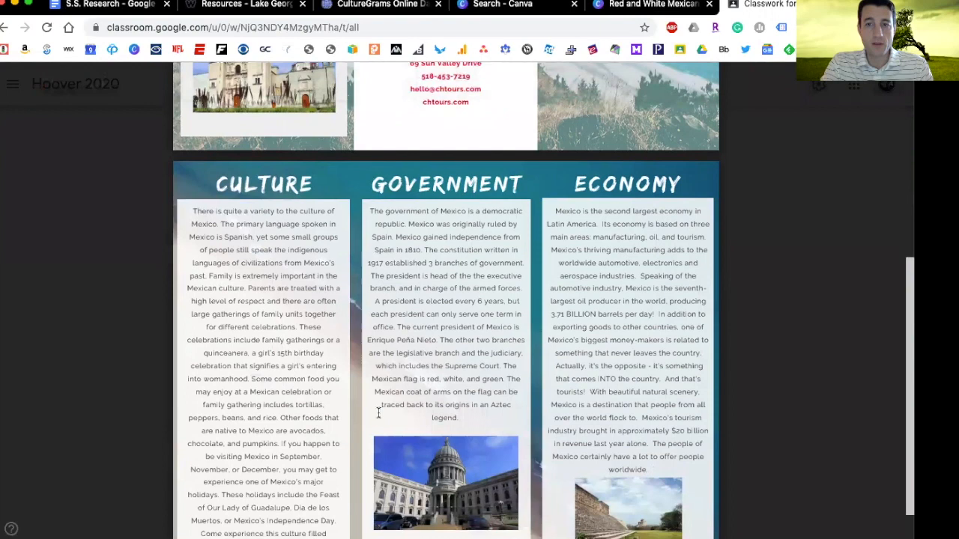
scroll(378, 414, "down", 2)
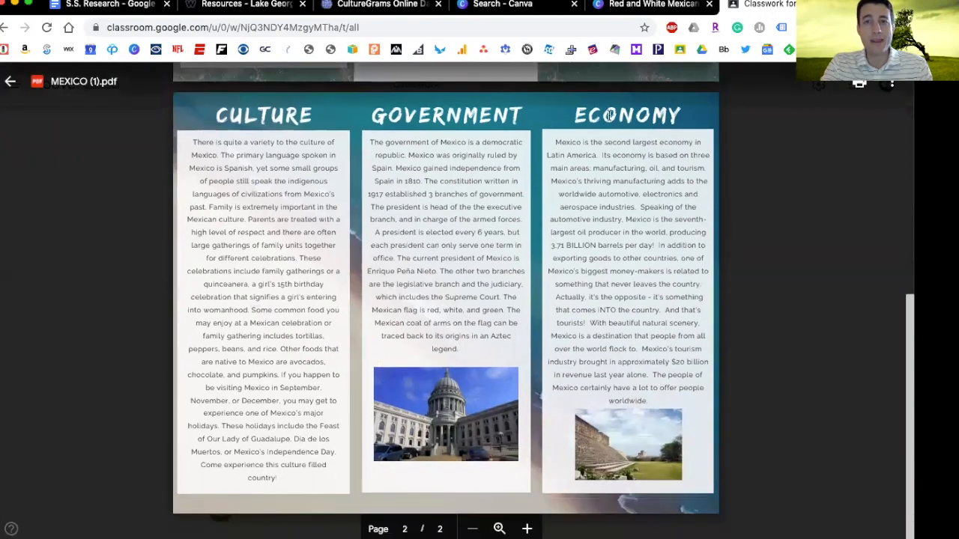
- Return to the Canva brochure and delete the nachos photo and the red panel from page 2
left_click(502, 6)
left_click(632, 7)
scroll(568, 259, "down", 5)
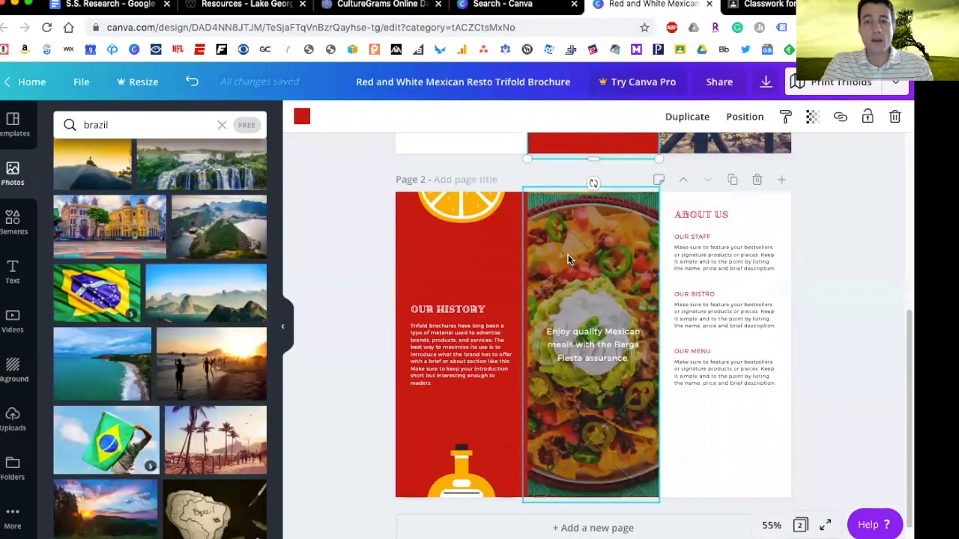
left_click(611, 442)
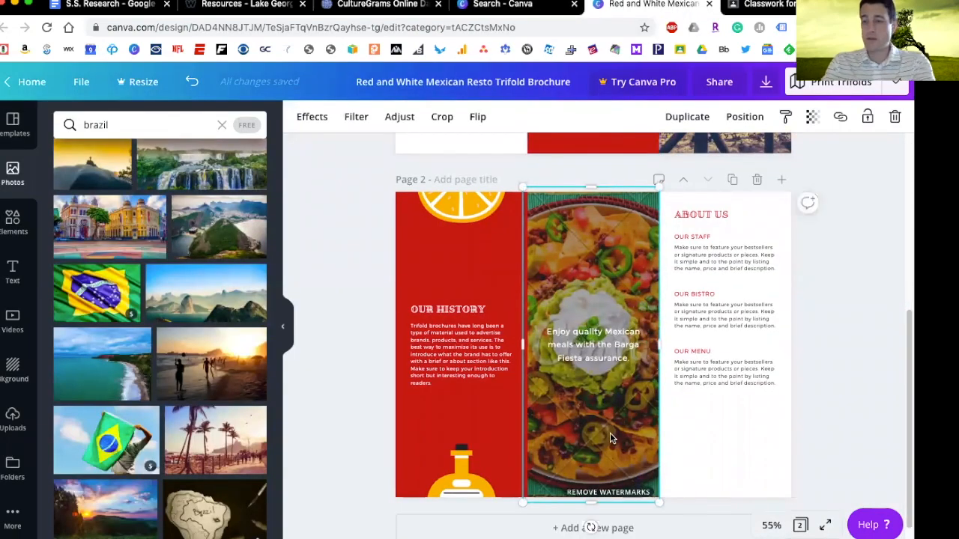
key("Delete")
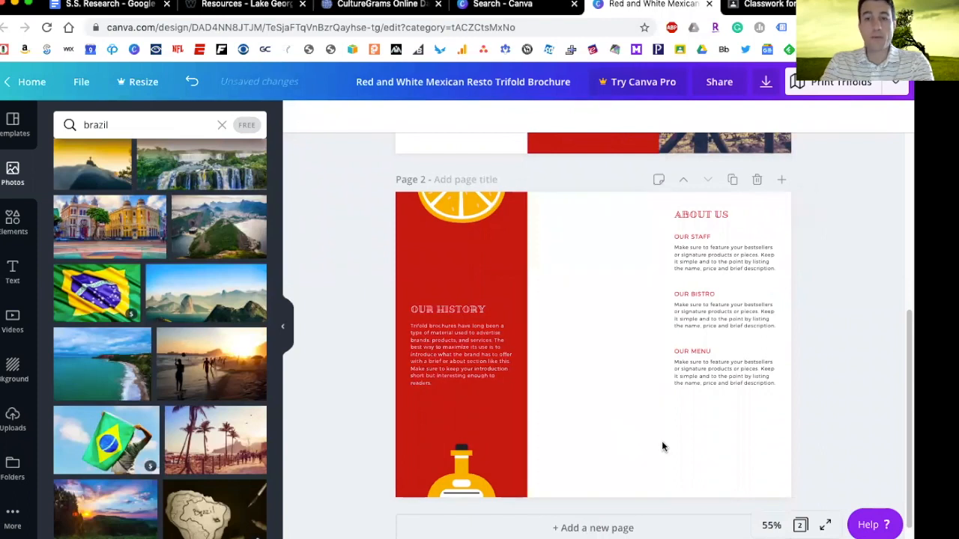
left_click(519, 433)
key("Delete")
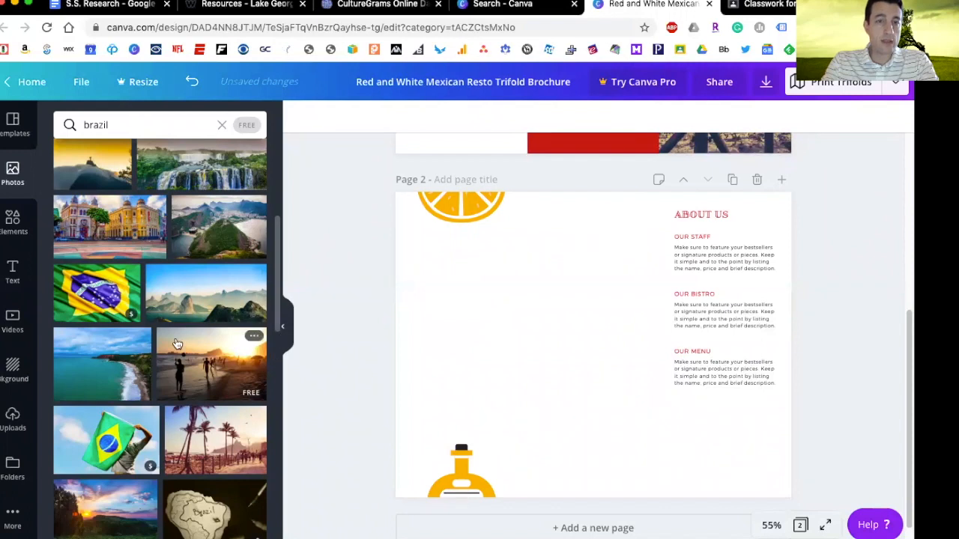
- Set the blue-sky coastal mountain photo as the full background of page 2
left_click_drag(194, 298, 457, 284)
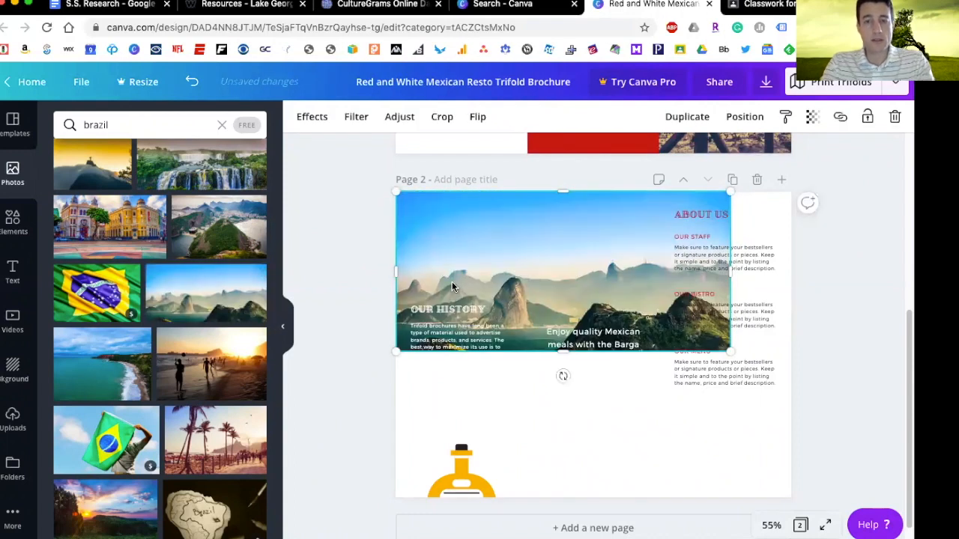
key("super+z")
left_click_drag(201, 321, 412, 293)
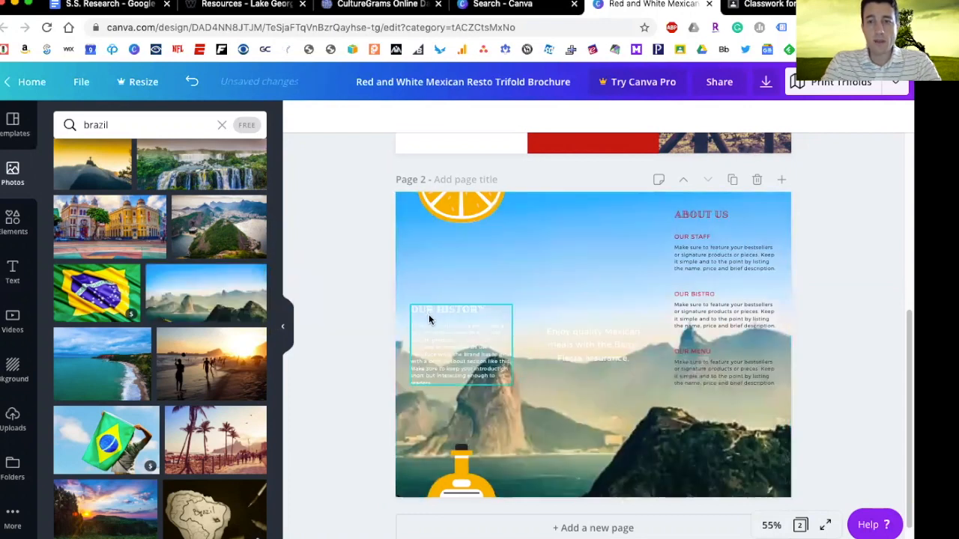
- Delete the orange slice, the bottle, the OUR HISTORY heading and text, and the "Enjoy quality Mexican meals" text from page 2
left_click(458, 212)
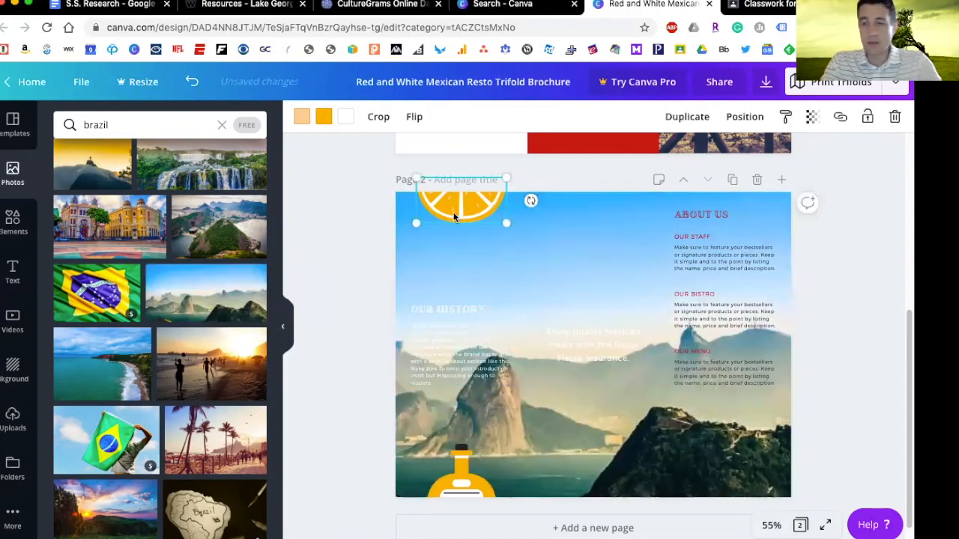
key("Delete")
left_click(465, 361)
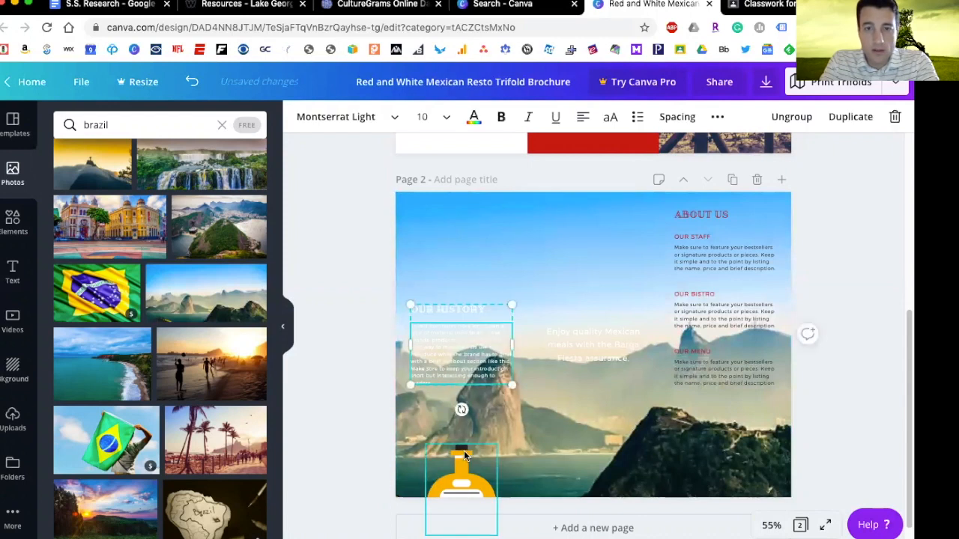
key("Delete")
left_click(465, 465)
key("Delete")
left_click(470, 309)
key("Delete")
left_click(604, 337)
key("Delete")
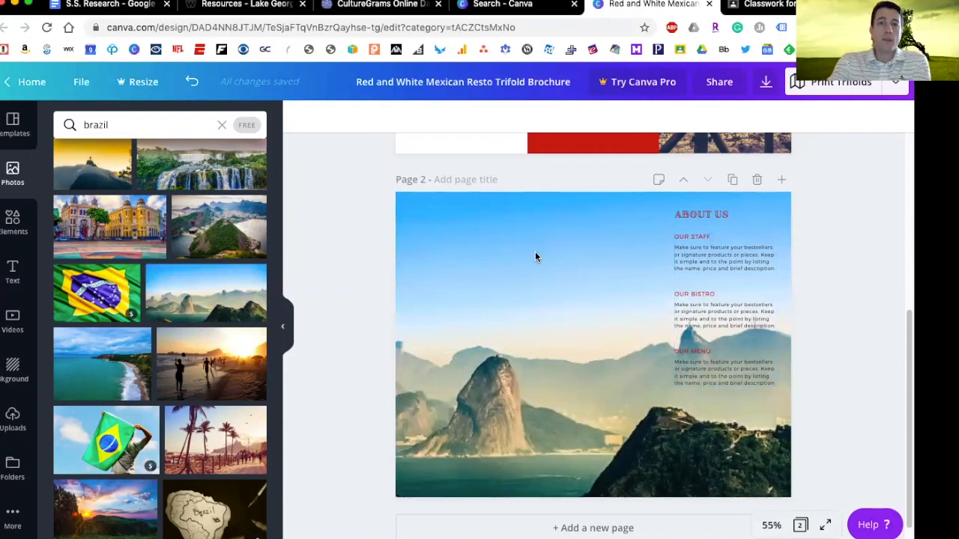
- Compare page 2 with the text panels under Culture, Government and Economy in the sample Mexico brochure
left_click(767, 11)
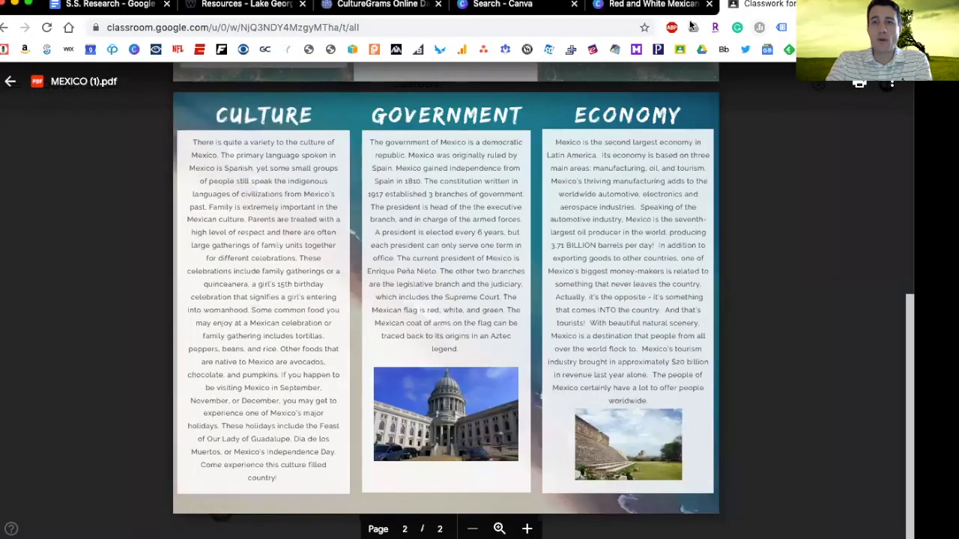
left_click(662, 7)
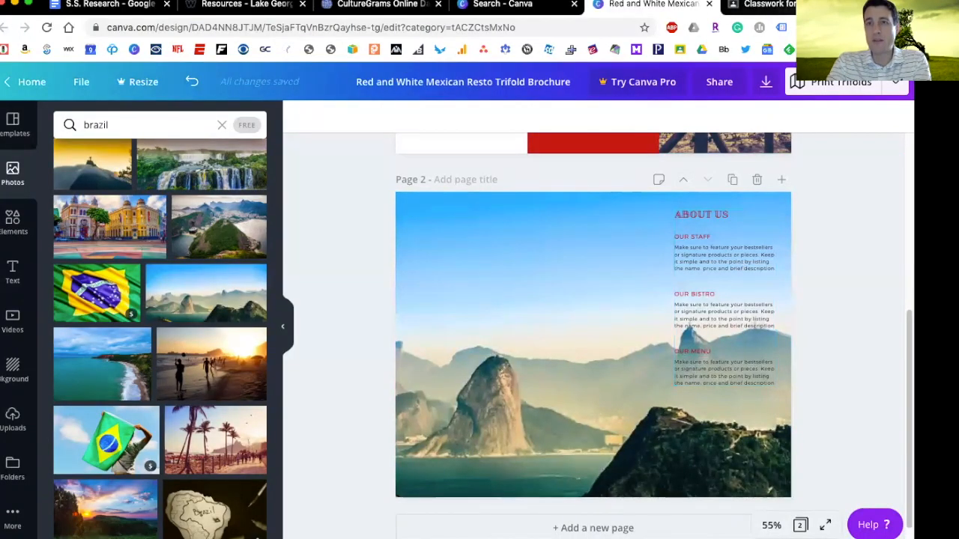
left_click(767, 8)
left_click(631, 13)
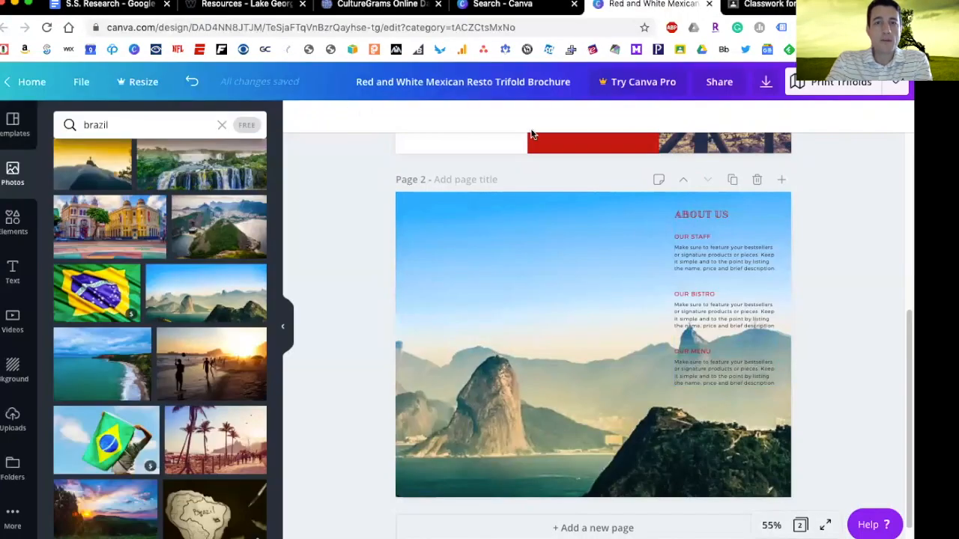
- Add a square shape to page 2 and stretch it into a tall rectangle filling most of the left brochure panel
left_click(24, 225)
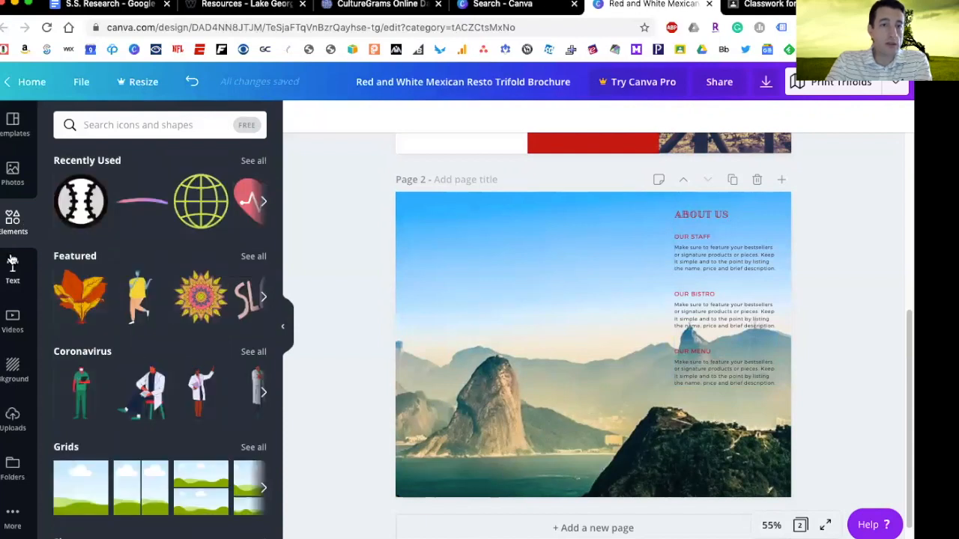
scroll(140, 362, "down", 5)
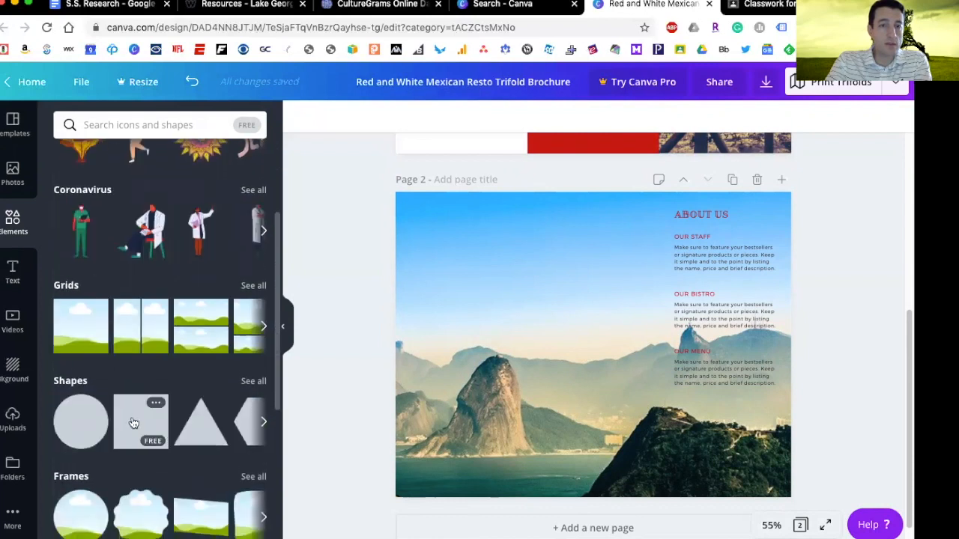
left_click(134, 423)
left_click_drag(717, 345, 580, 346)
left_click_drag(532, 321, 467, 312)
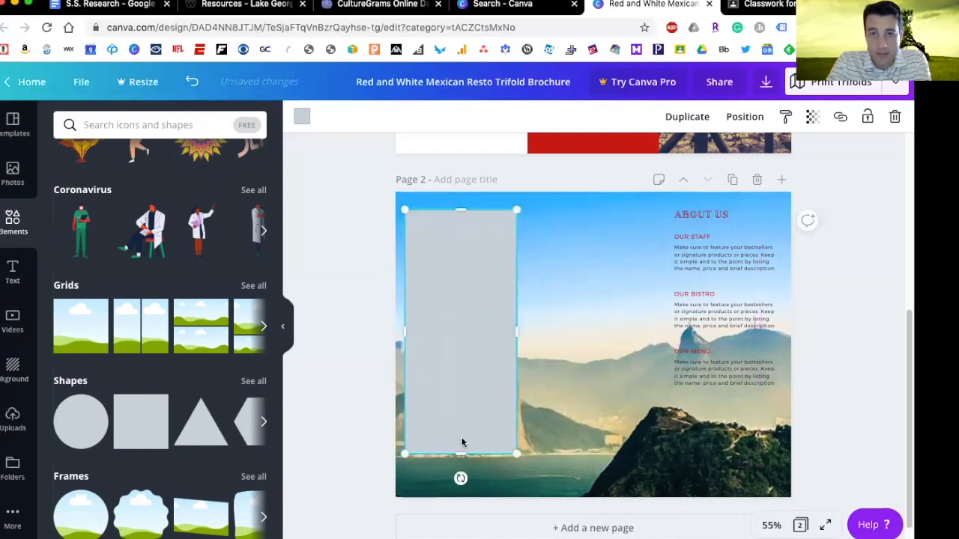
left_click_drag(461, 466, 460, 490)
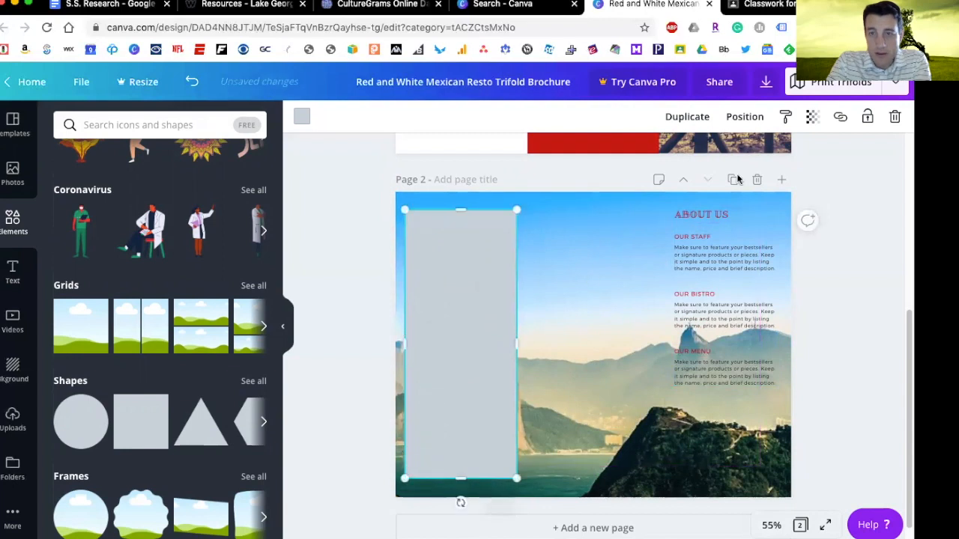
- Set the transparency of the tall grey rectangle on page 2 to 60
left_click(812, 116)
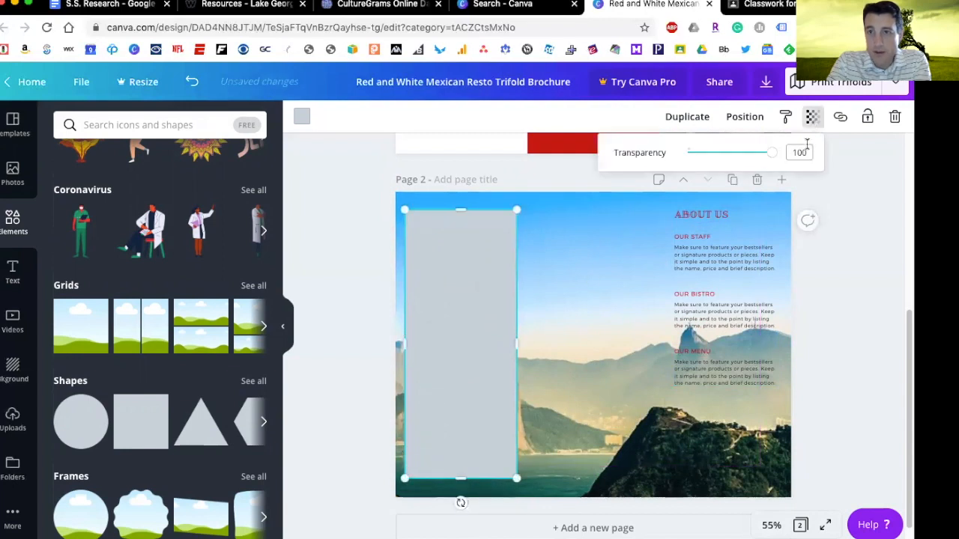
left_click(724, 158)
left_click_drag(725, 155, 740, 155)
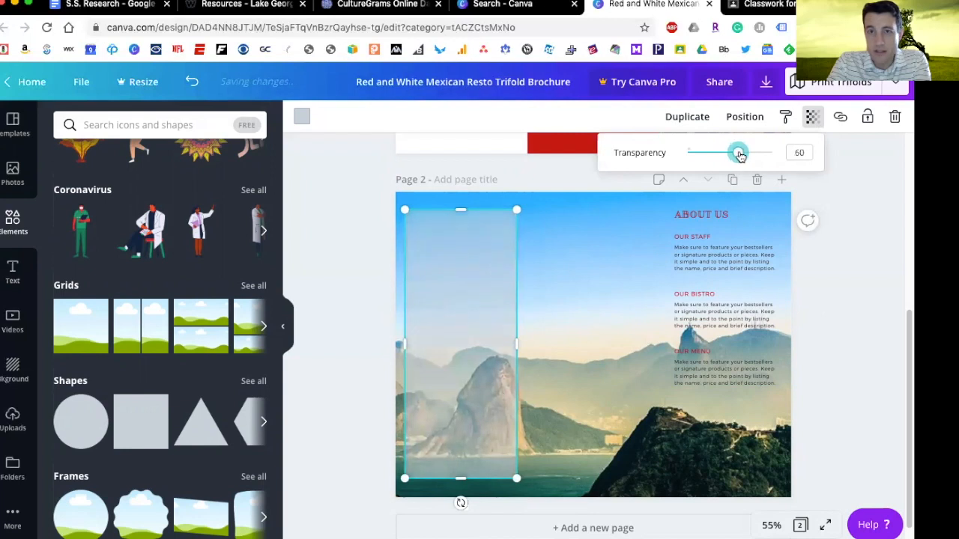
left_click(362, 286)
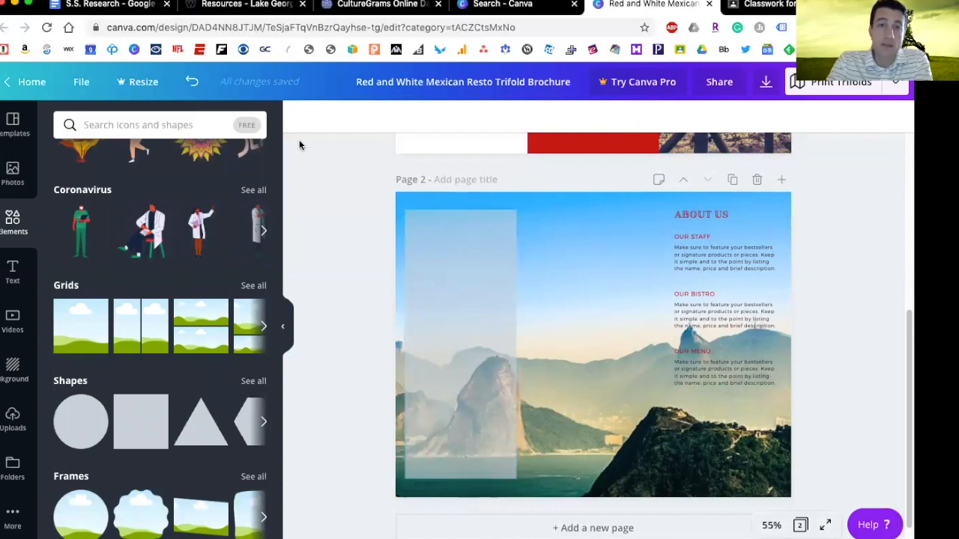
- Add a body text box to page 2, place it near the top of the grey rectangle and fit its width inside
left_click(11, 280)
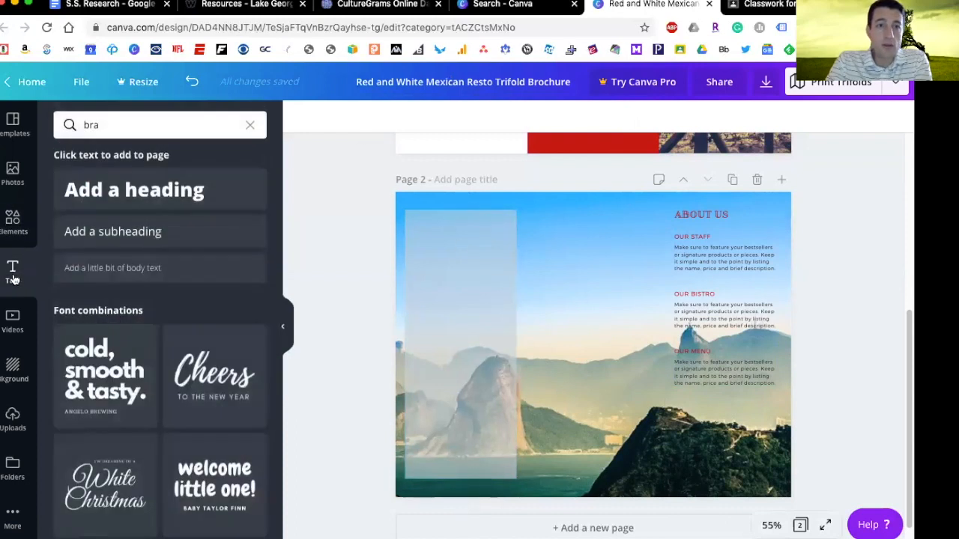
left_click(124, 268)
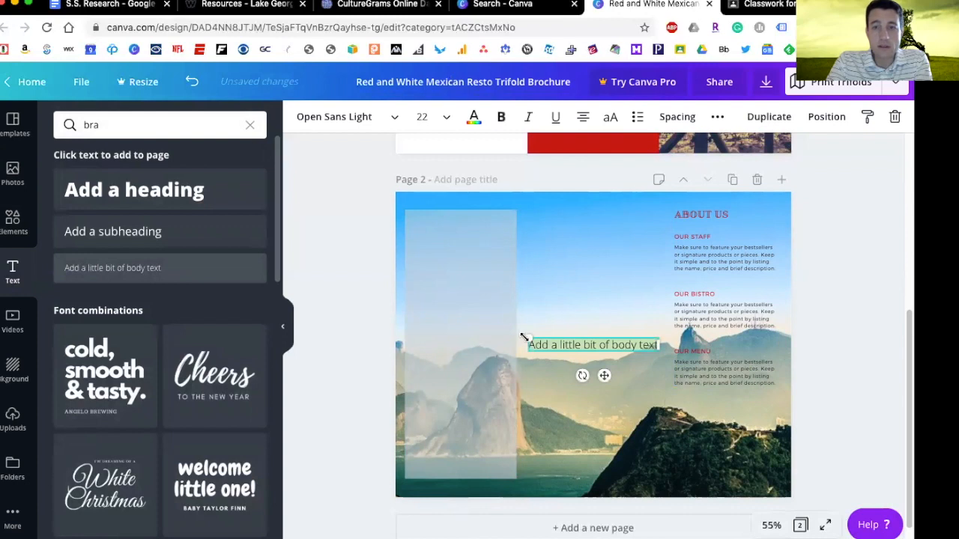
left_click_drag(634, 345, 575, 345)
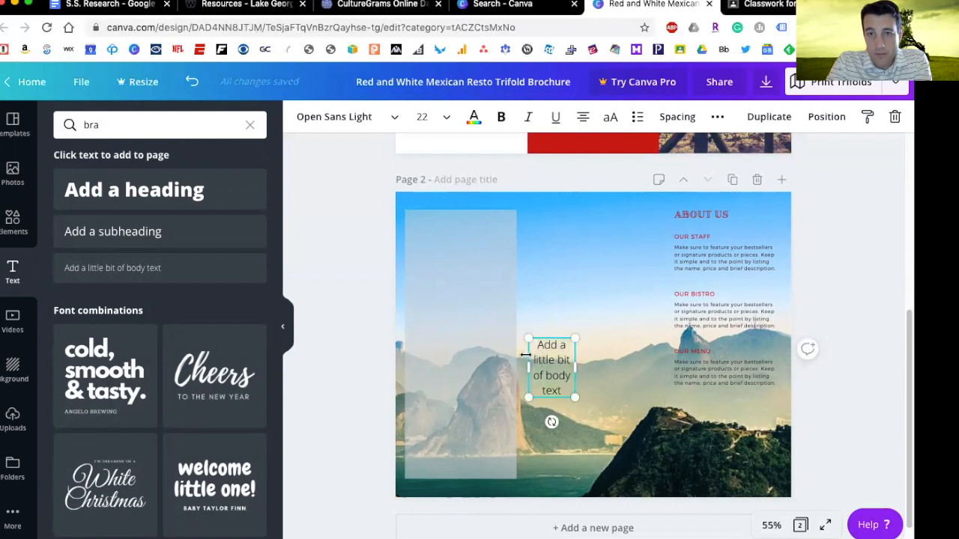
left_click(554, 322)
left_click(551, 359)
left_click_drag(550, 360, 430, 234)
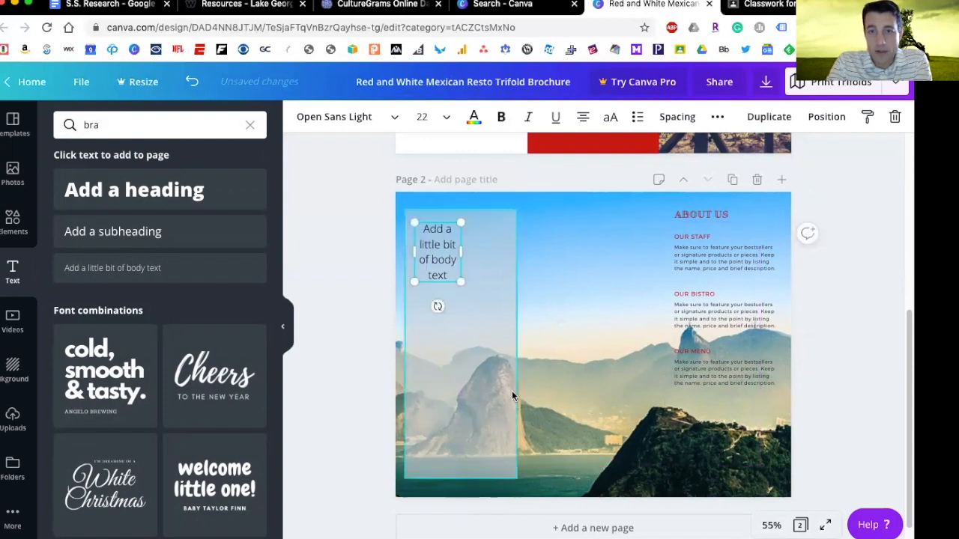
left_click_drag(476, 248, 509, 253)
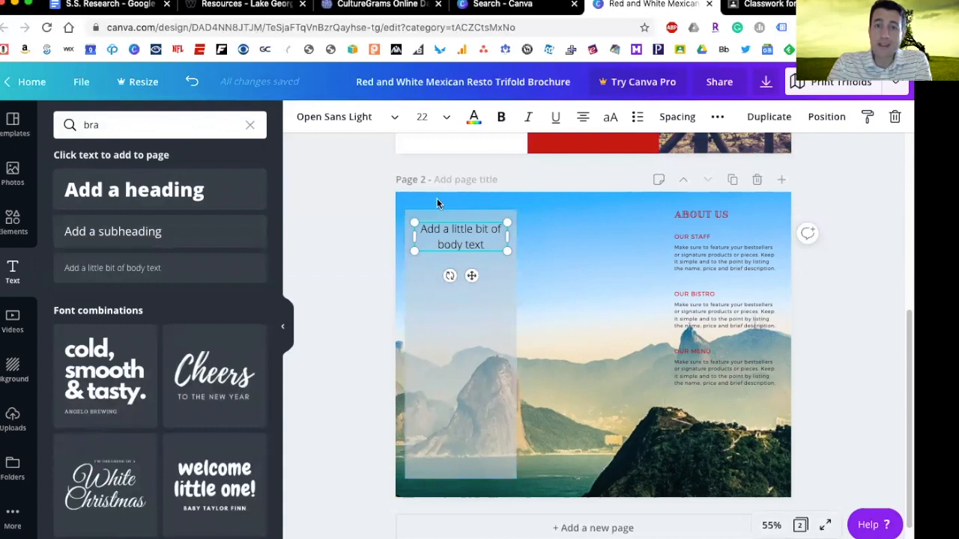
- Add a heading reading "Economy" to page 2 and widen its text box so the word fits on one line
left_click(188, 191)
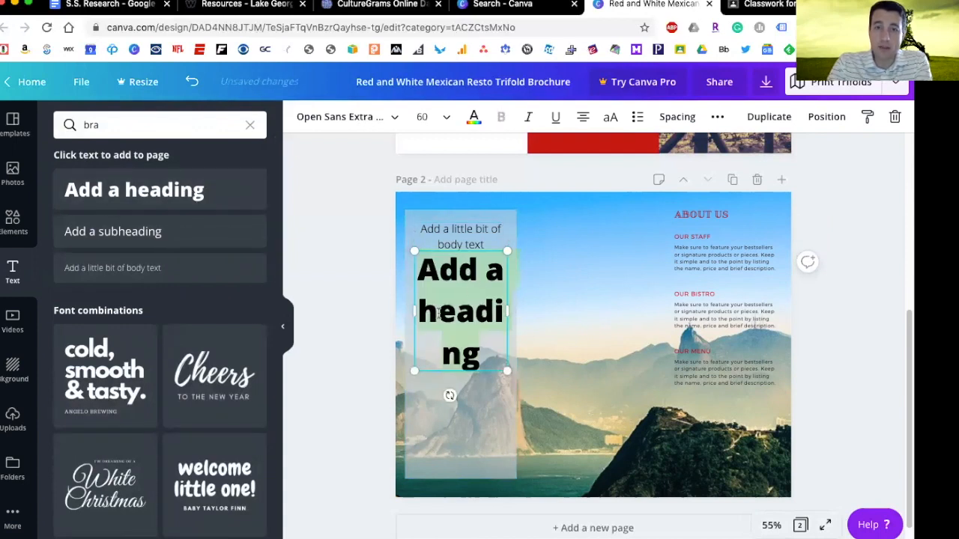
type("Ec")
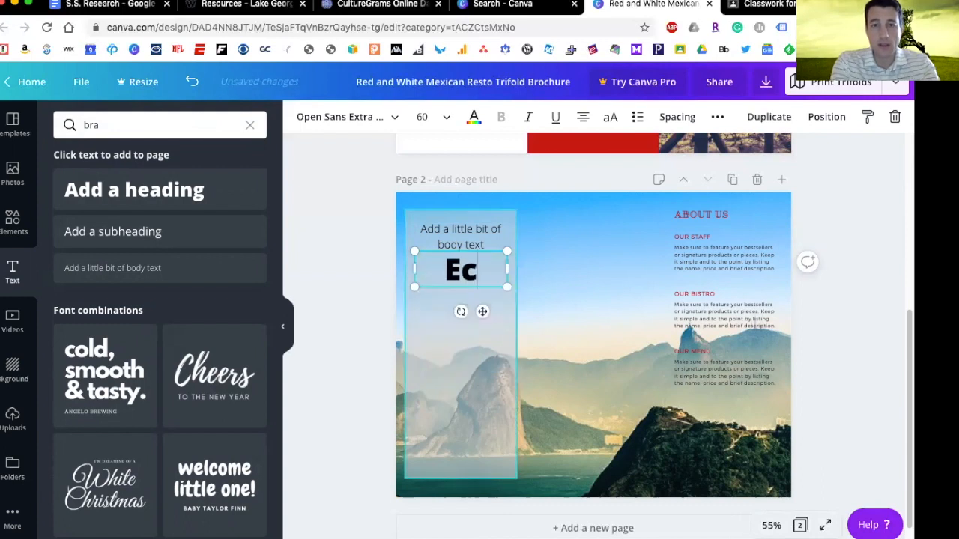
type("onom")
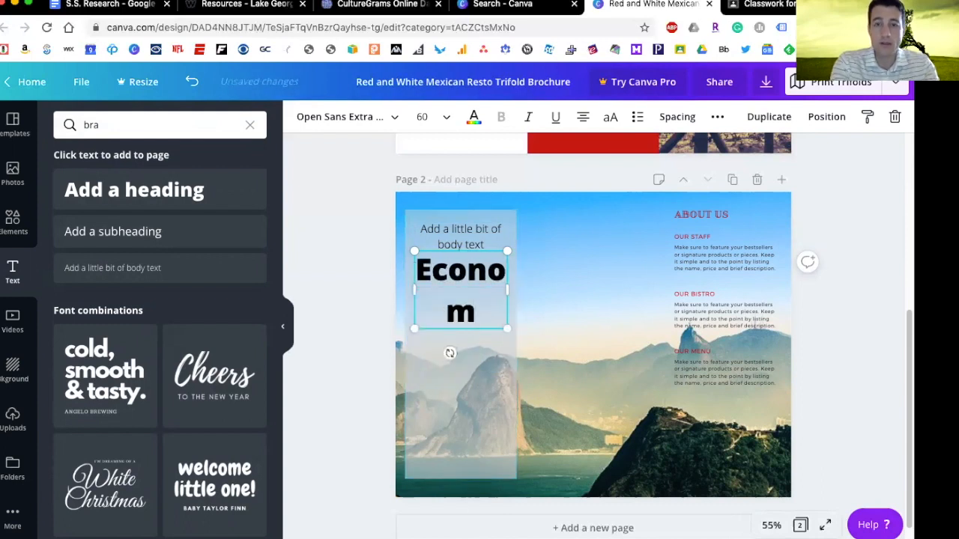
type("y")
left_click_drag(510, 286, 568, 285)
- Set the Economy heading to font size 42 and the Akron Shades NBP font
left_click(447, 118)
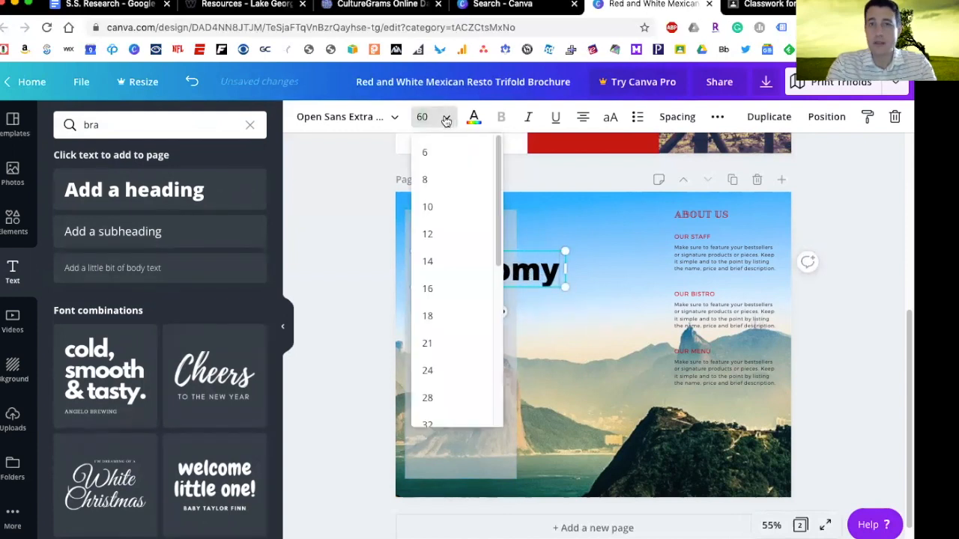
scroll(433, 390, "down", 2)
left_click(432, 394)
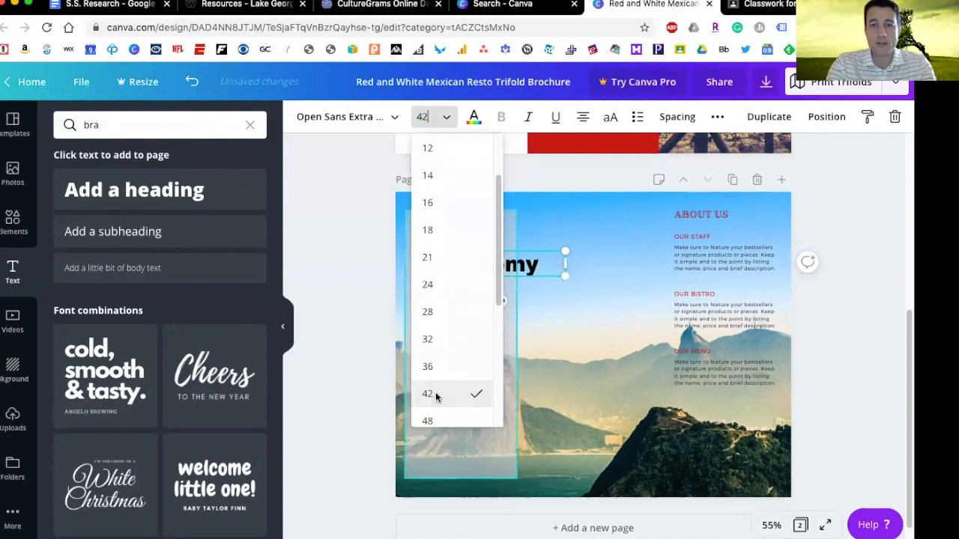
left_click(367, 117)
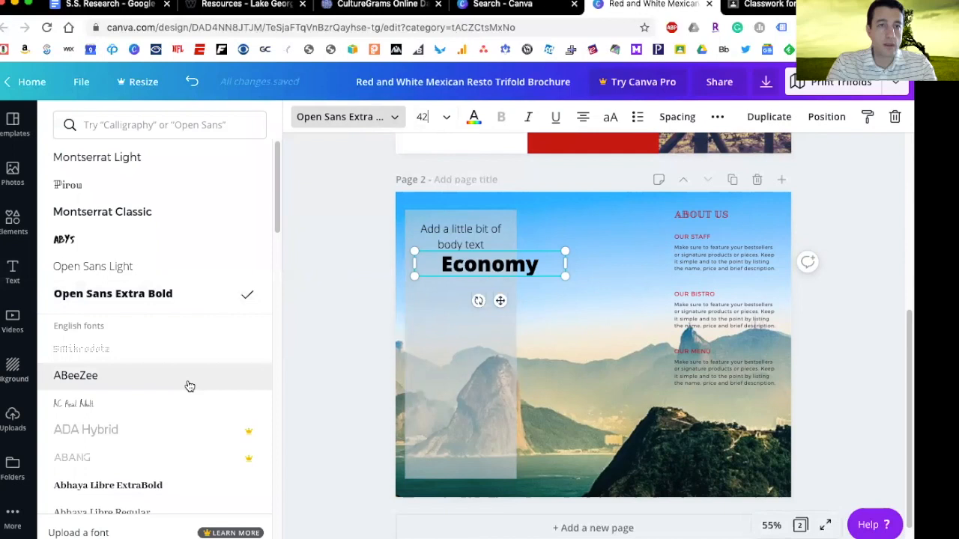
scroll(186, 390, "down", 4)
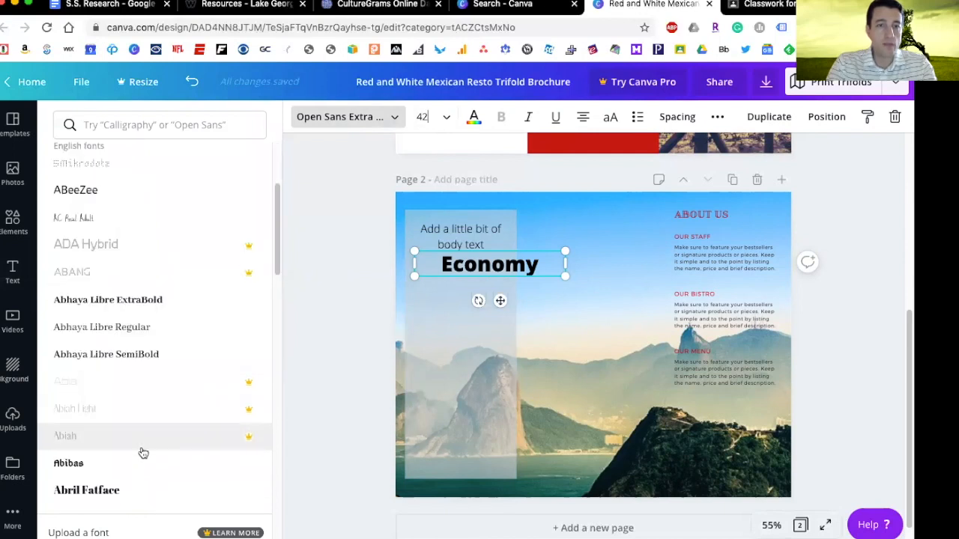
scroll(71, 265, "down", 8)
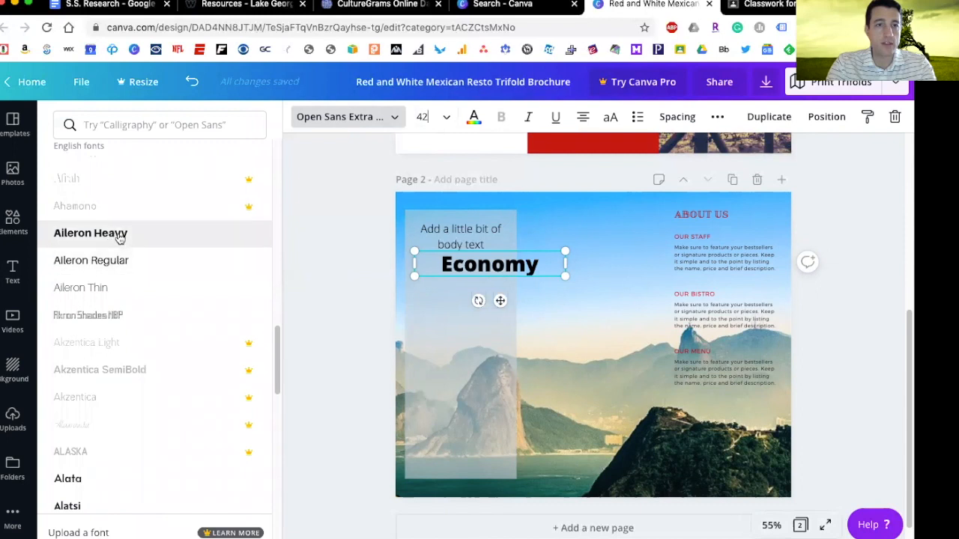
left_click(105, 320)
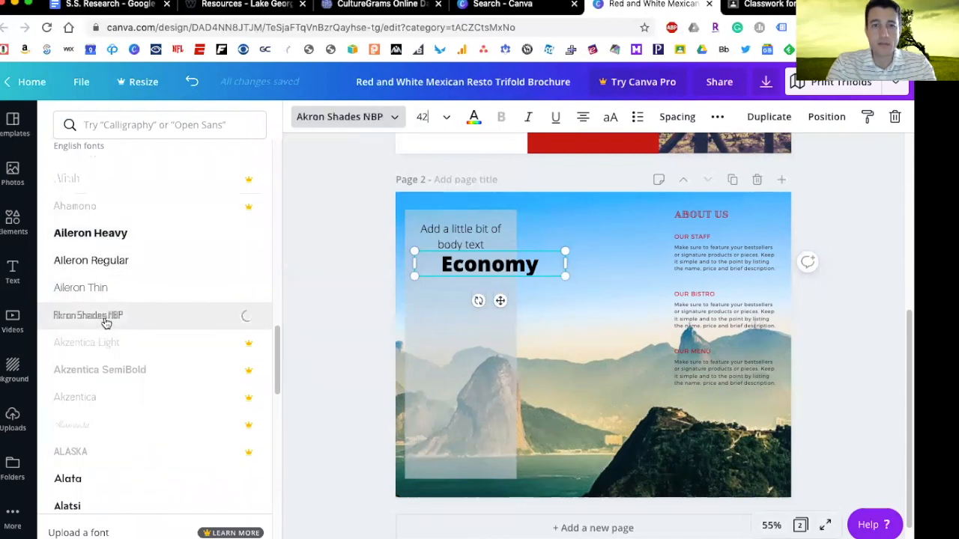
- Lower the top edge of the grey rectangle and move the Economy heading just above it, over the body text
left_click_drag(568, 263, 545, 263)
left_click(450, 339)
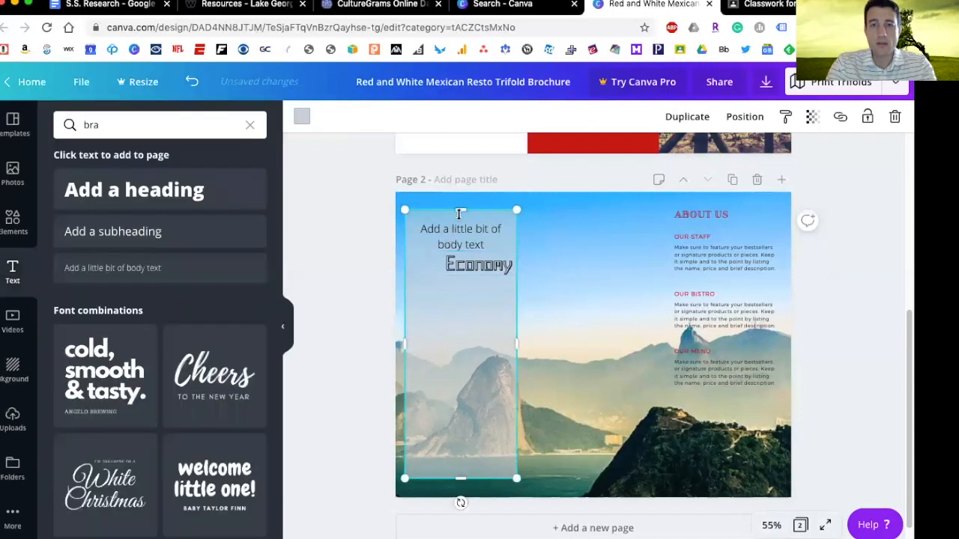
left_click_drag(468, 264, 454, 213)
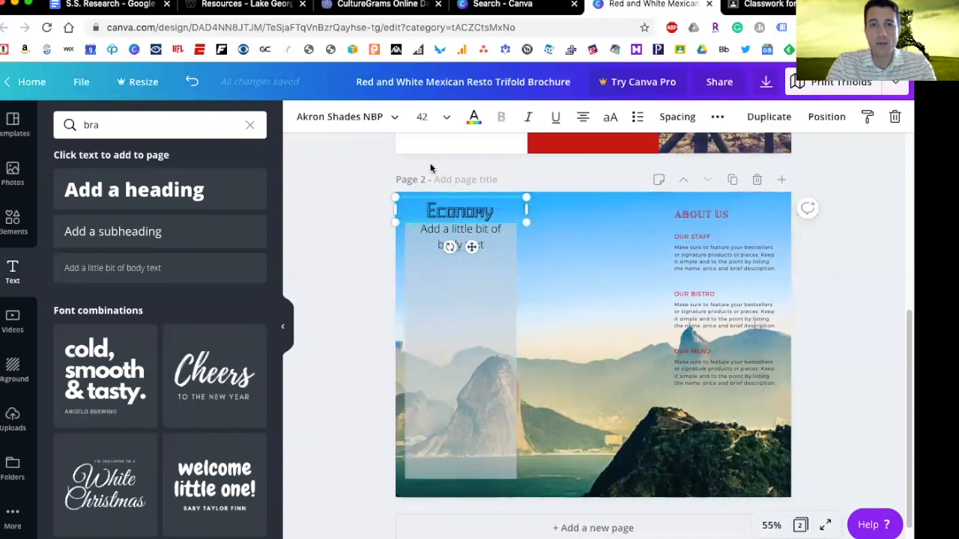
- Colour the Economy heading with the yellow-orange document colour
left_click(473, 118)
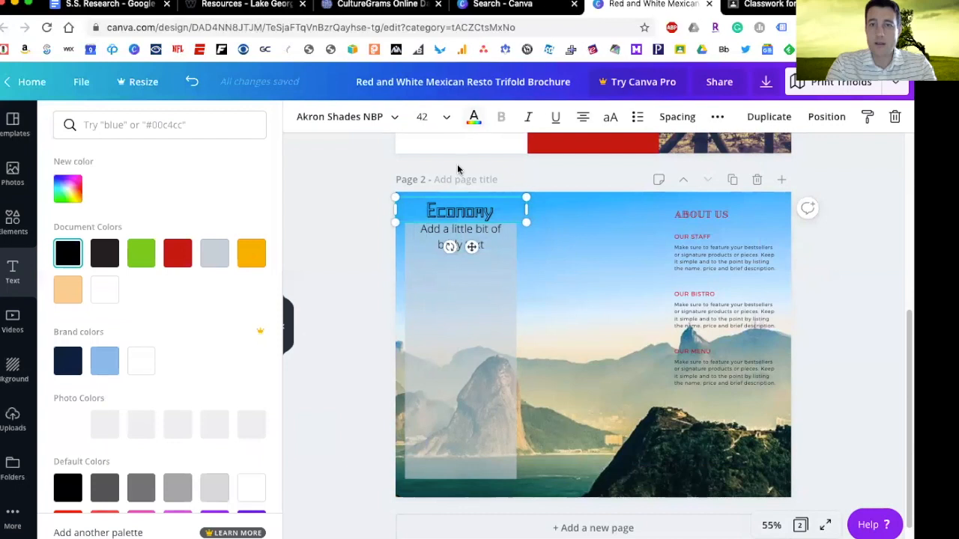
left_click(111, 297)
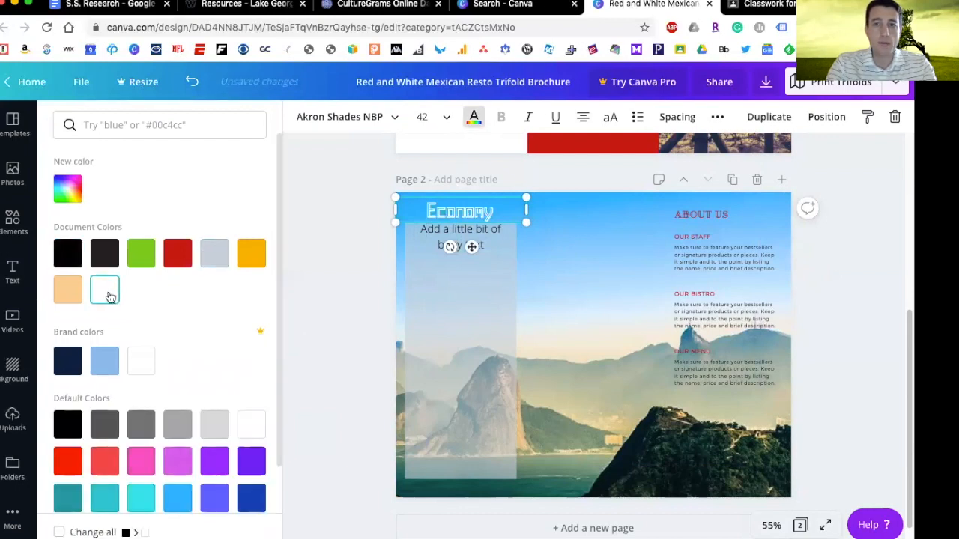
left_click(253, 254)
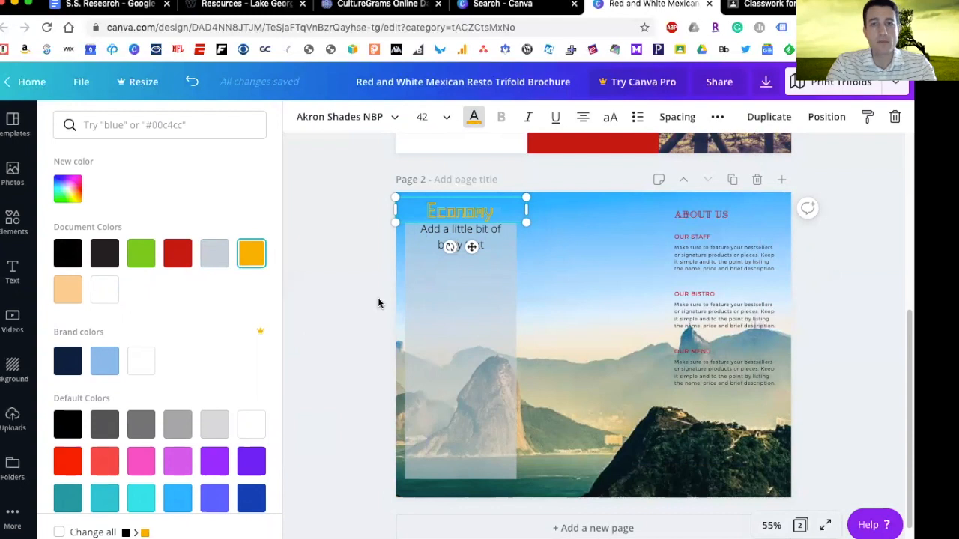
left_click(549, 320)
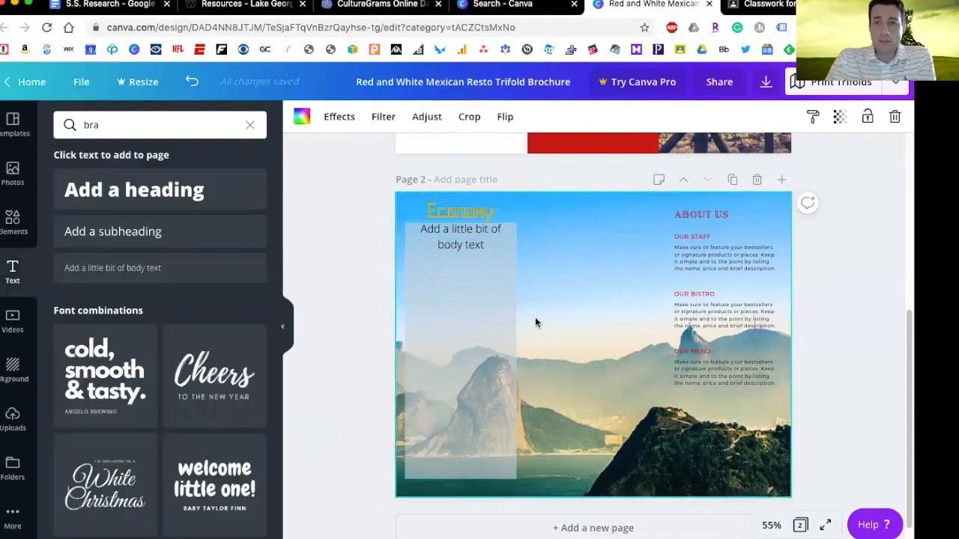
- Review the panels on page 1 of the brochure and compare them with the pages of the sample Mexico brochure in Google Classroom
scroll(528, 285, "up", 3)
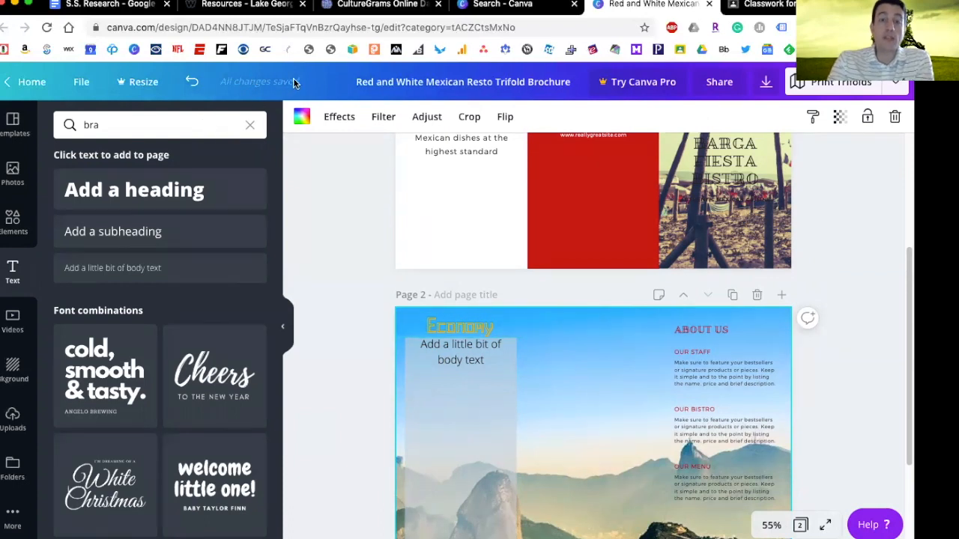
scroll(526, 419, "up", 3)
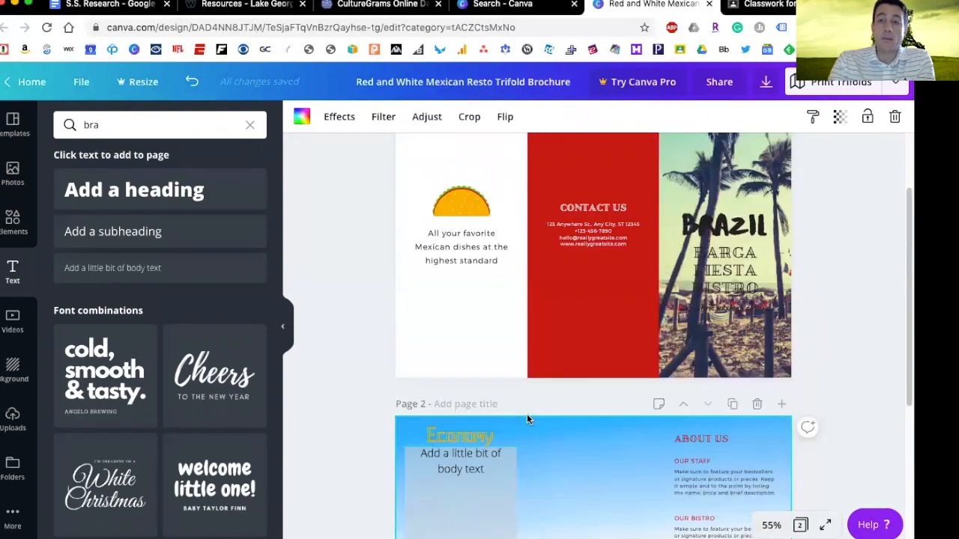
scroll(528, 416, "up", 3)
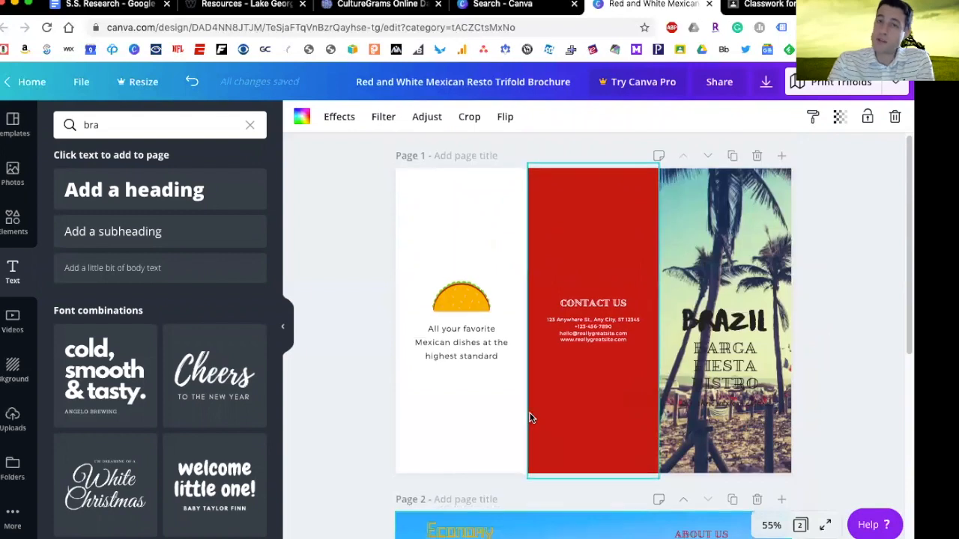
scroll(530, 417, "down", 2)
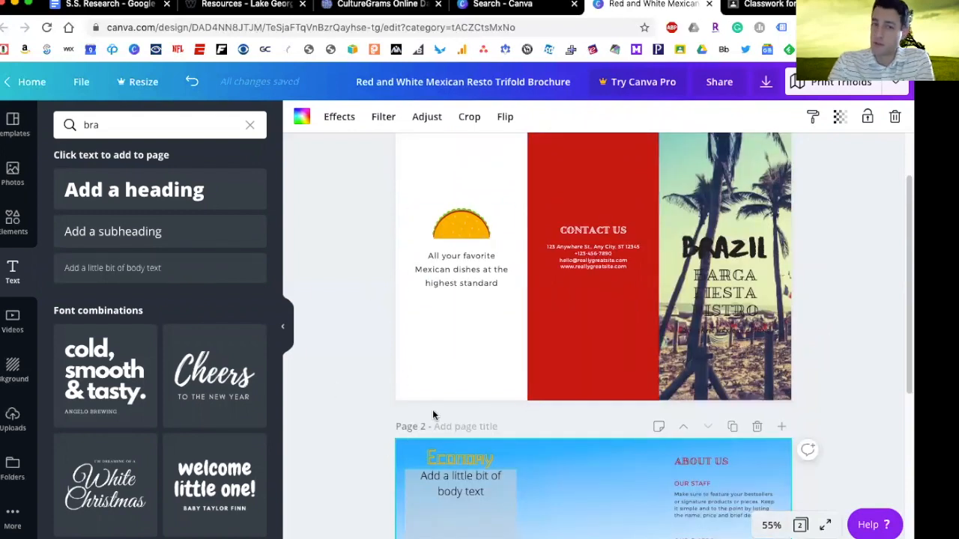
scroll(433, 412, "down", 3)
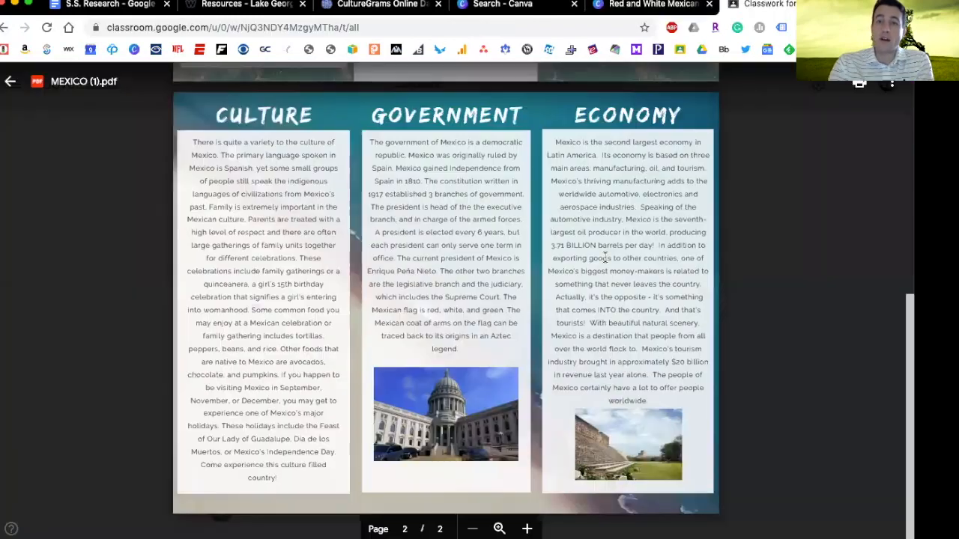
left_click(749, 7)
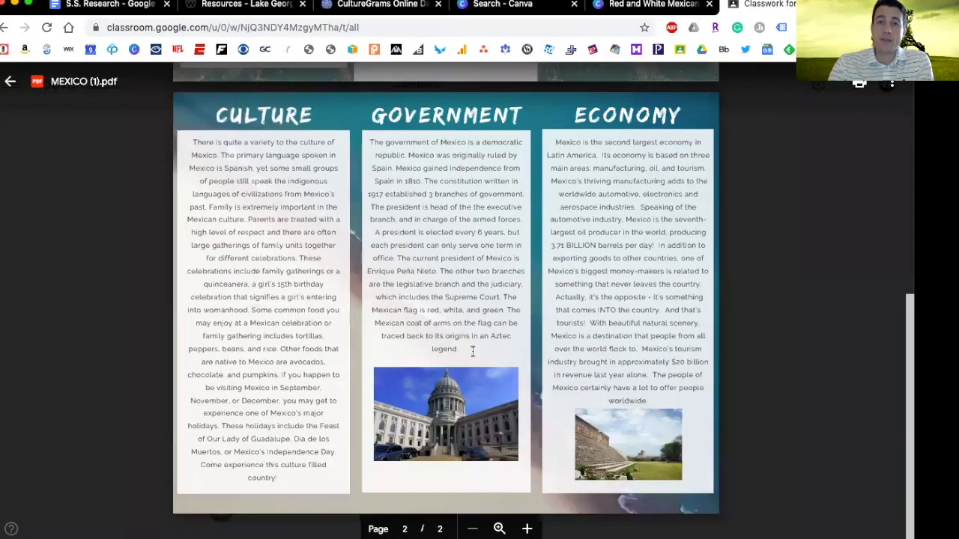
scroll(464, 367, "up", 2)
scroll(465, 366, "up", 6)
scroll(464, 366, "down", 10)
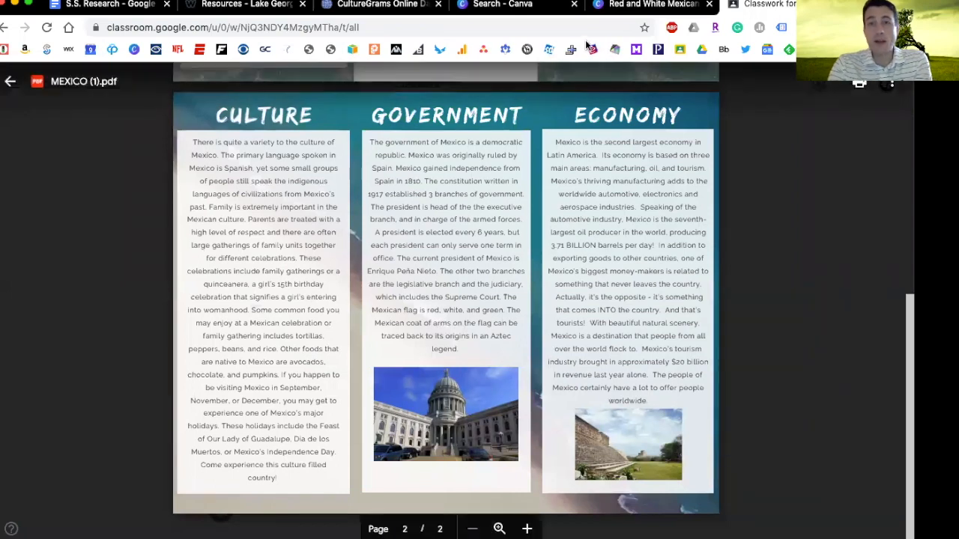
- Switch back to the Canva brochure and add the green Brazilian flag photo from the brazil photo results to page 2
left_click(629, 6)
scroll(373, 315, "down", 3)
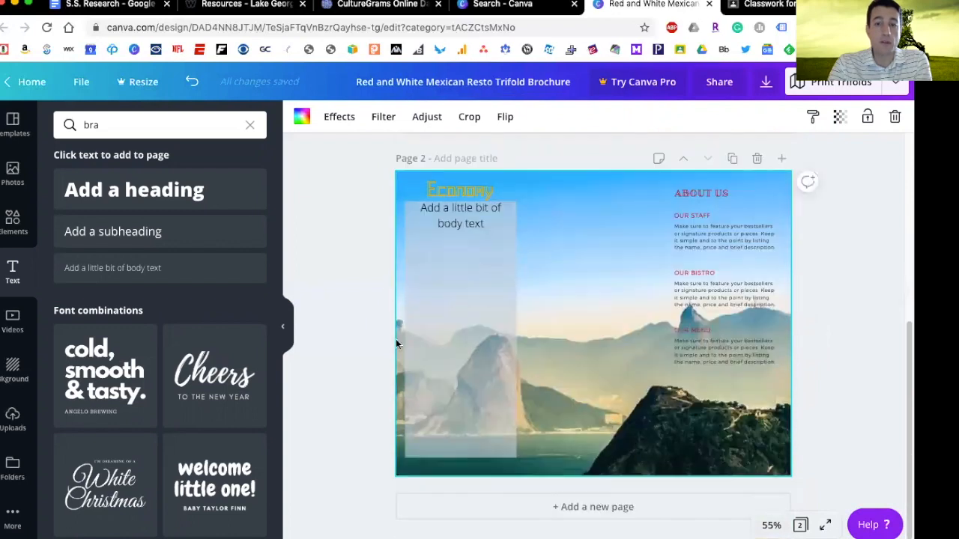
left_click(12, 170)
scroll(184, 320, "down", 2)
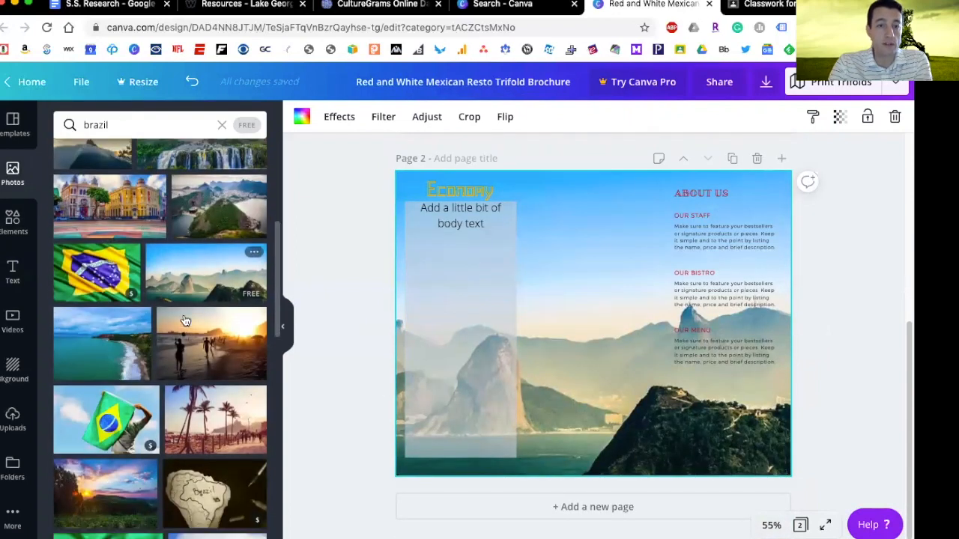
scroll(185, 320, "down", 1)
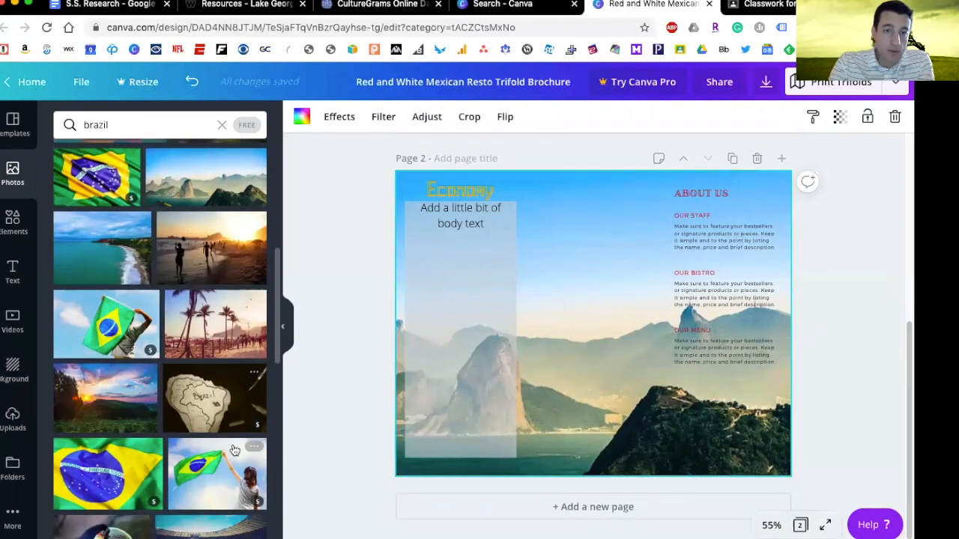
scroll(134, 297, "up", 5)
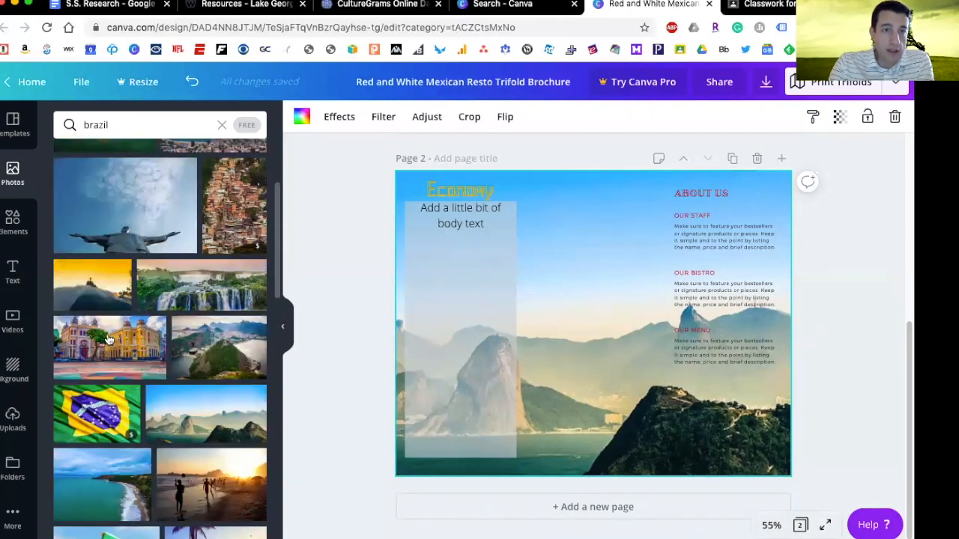
scroll(123, 289, "up", 4)
left_click(119, 281)
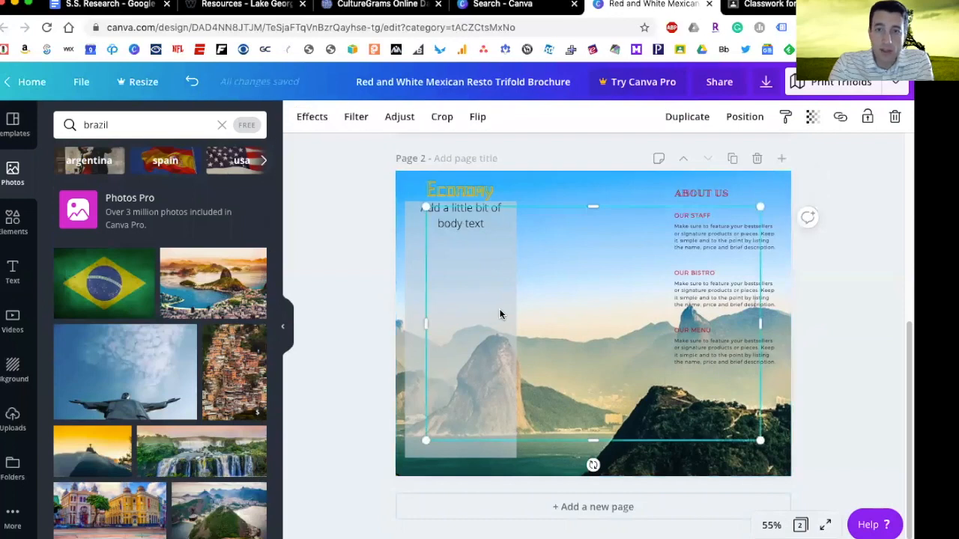
- Shrink the flag photo to a small picture and centre it near the bottom of the grey rectangle
left_click_drag(759, 204, 474, 382)
left_click_drag(458, 424, 459, 433)
left_click(586, 419)
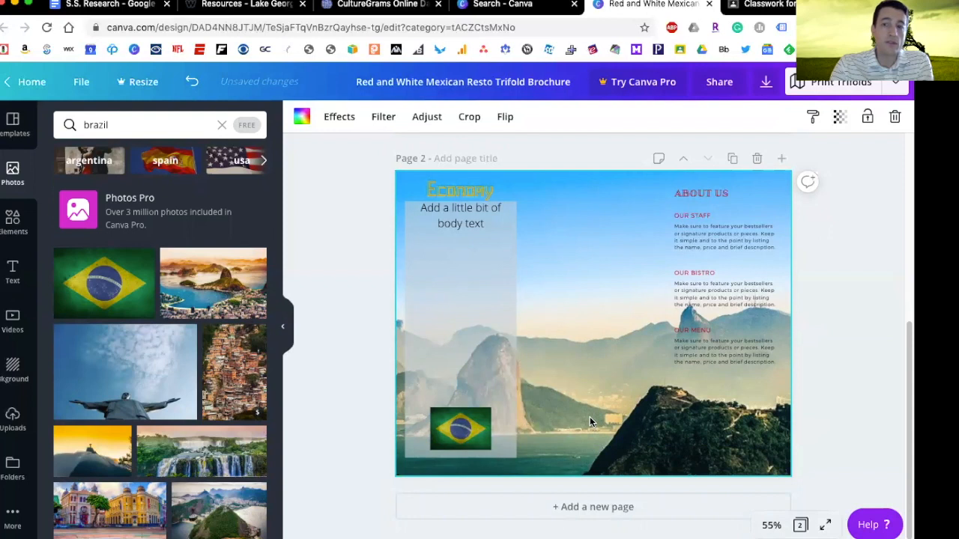
scroll(577, 416, "up", 5)
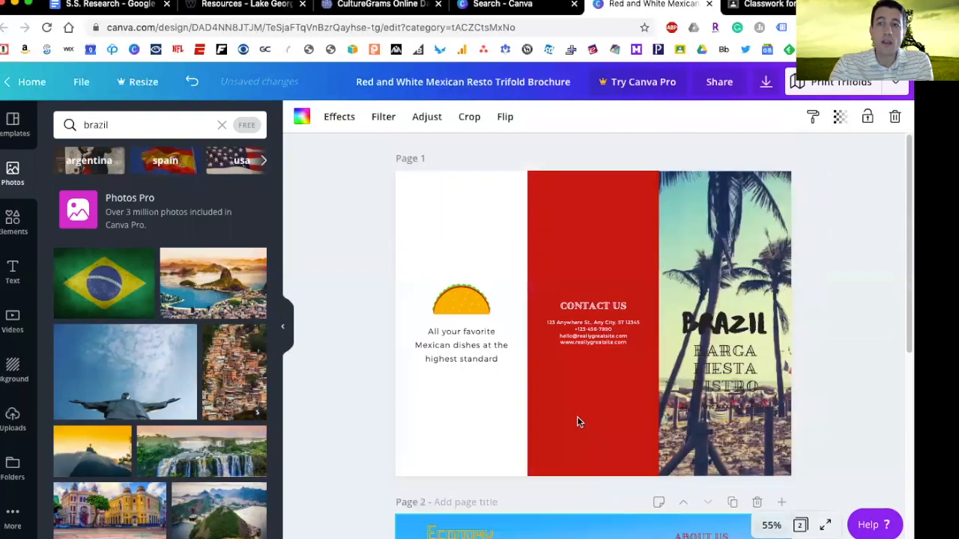